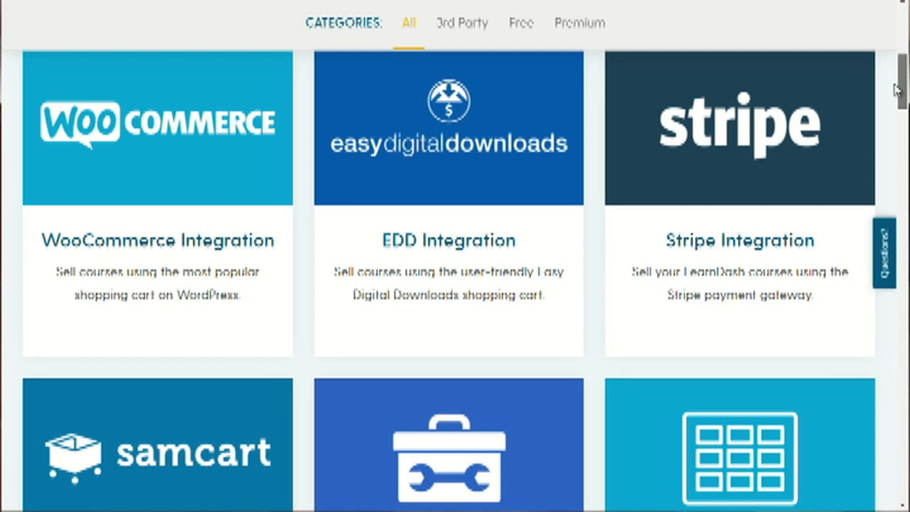
Look through the LearnDash add-ons catalogue across all categories, from the shopping cart integrations to the membership plugin integrations
drag(896, 89, 900, 125)
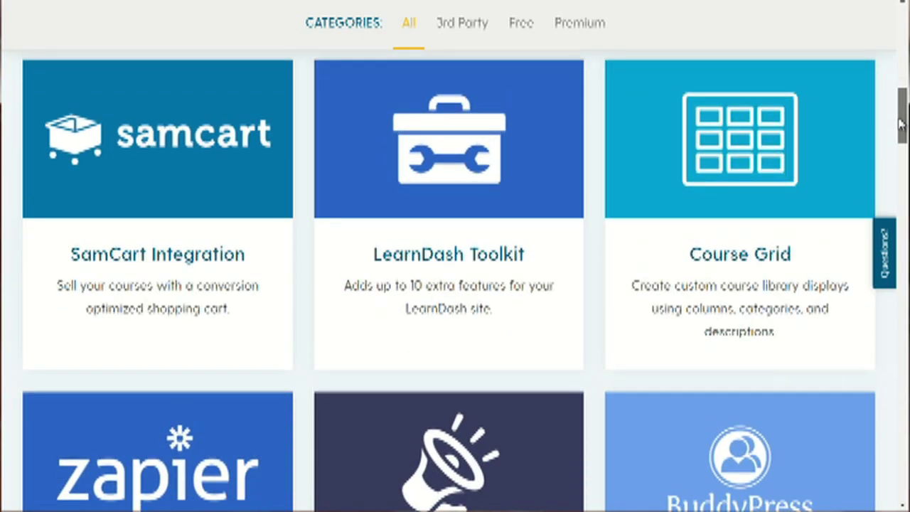
drag(900, 124, 899, 158)
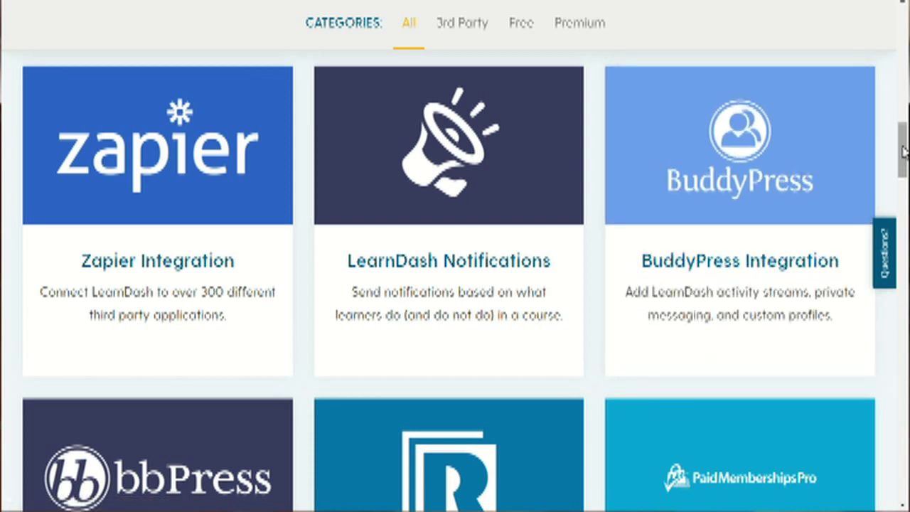
drag(902, 151, 902, 183)
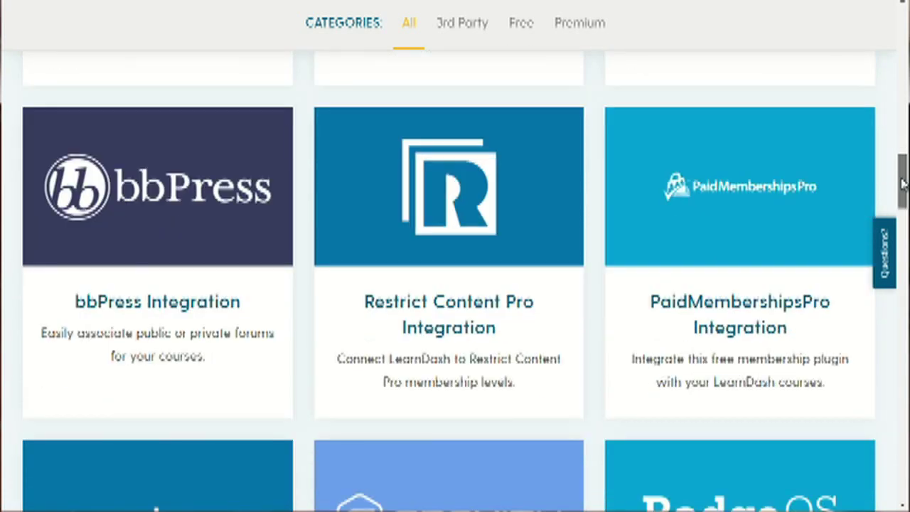
drag(903, 184, 902, 25)
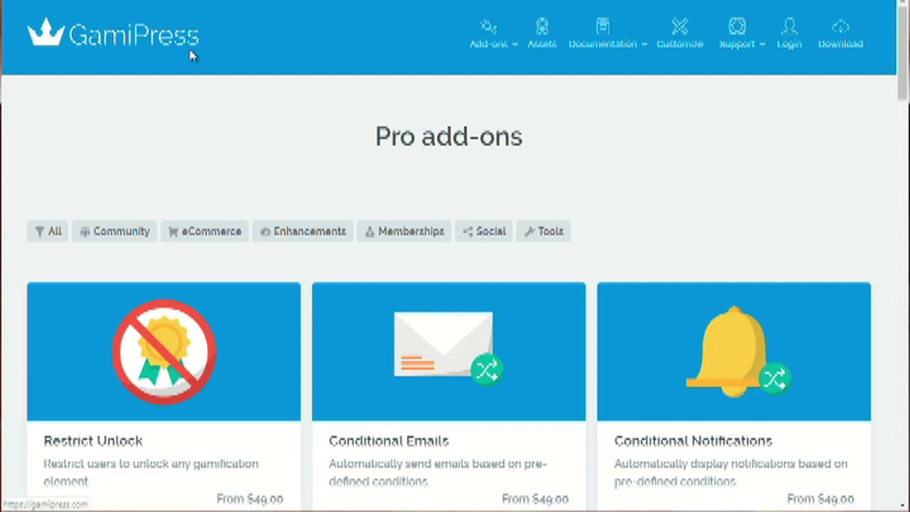
Open the GamiPress Integrations page and review the integrations filtered by the Social category
click(497, 130)
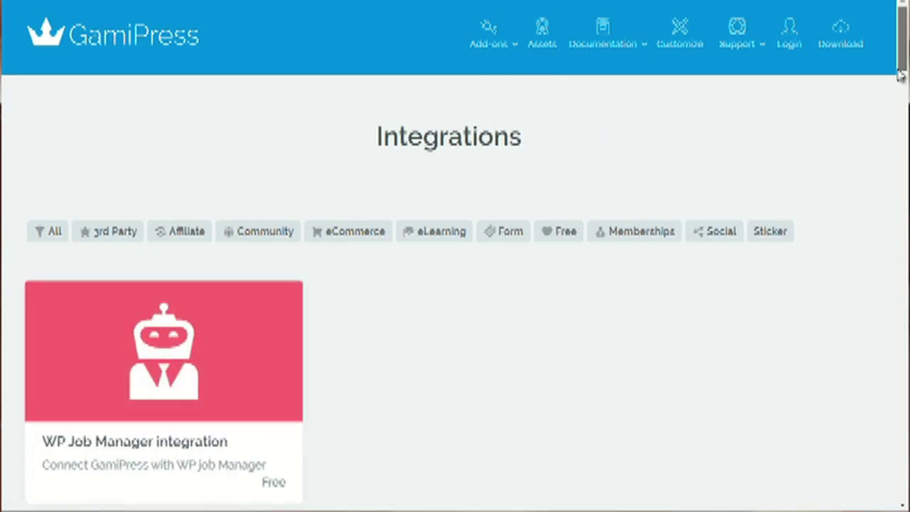
drag(901, 57, 902, 77)
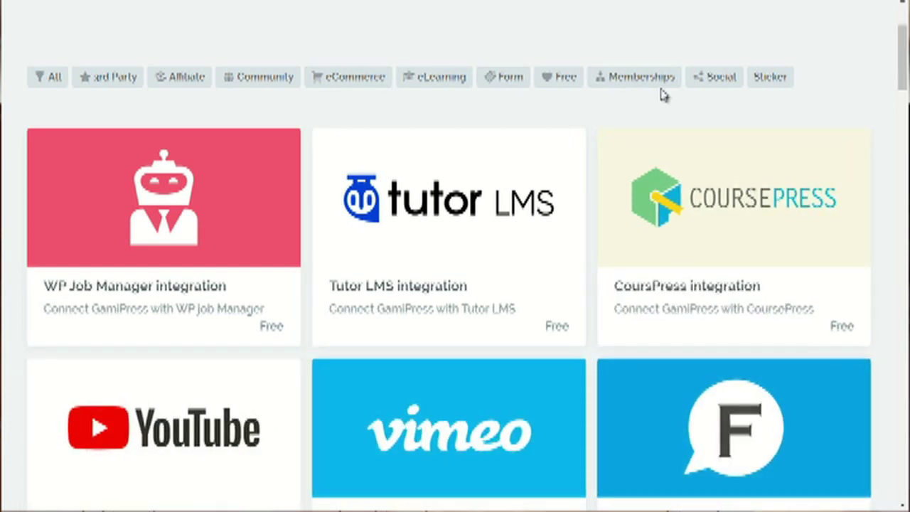
click(710, 83)
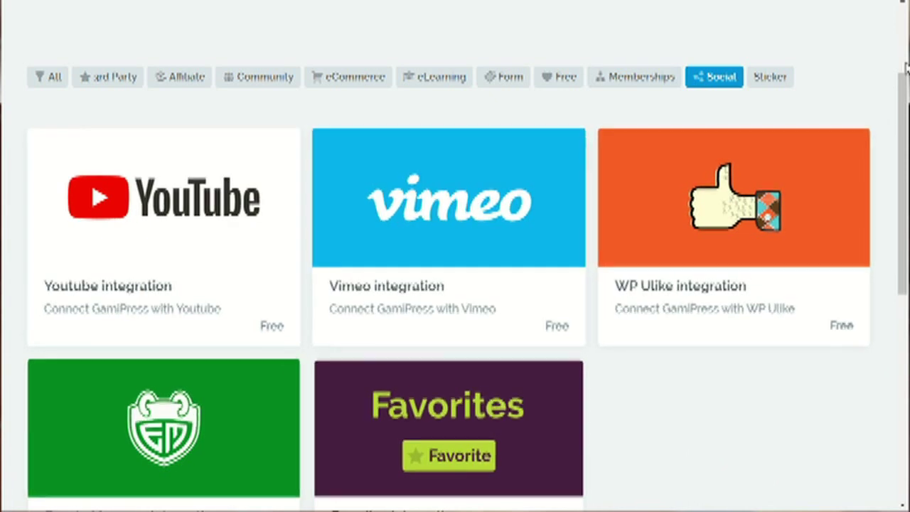
drag(898, 78, 897, 124)
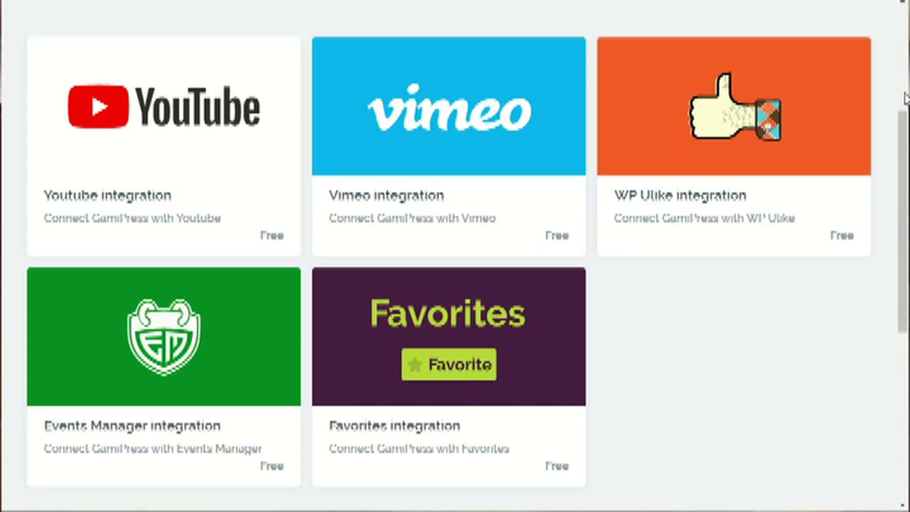
scroll(904, 98, up, 1)
scroll(904, 99, up, 3)
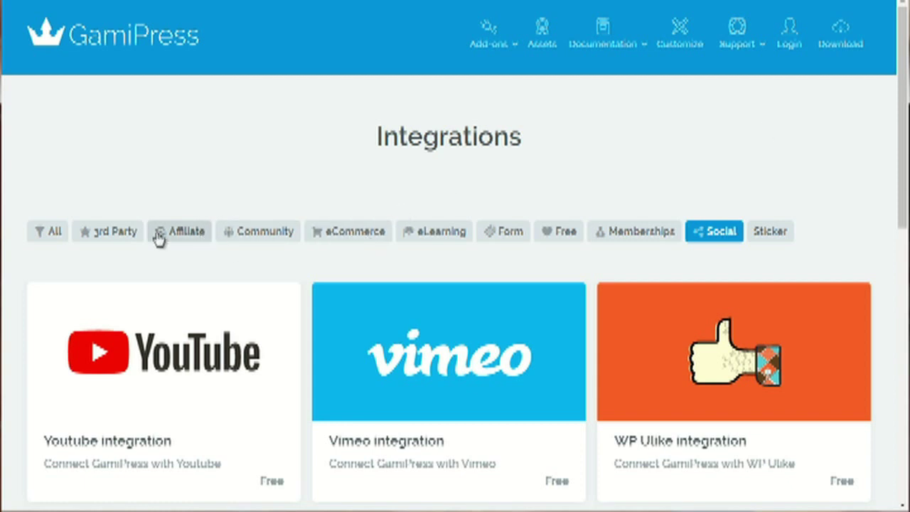
Open the GamiPress Pro add-ons page and look through the available add-ons
mouse_move(499, 53)
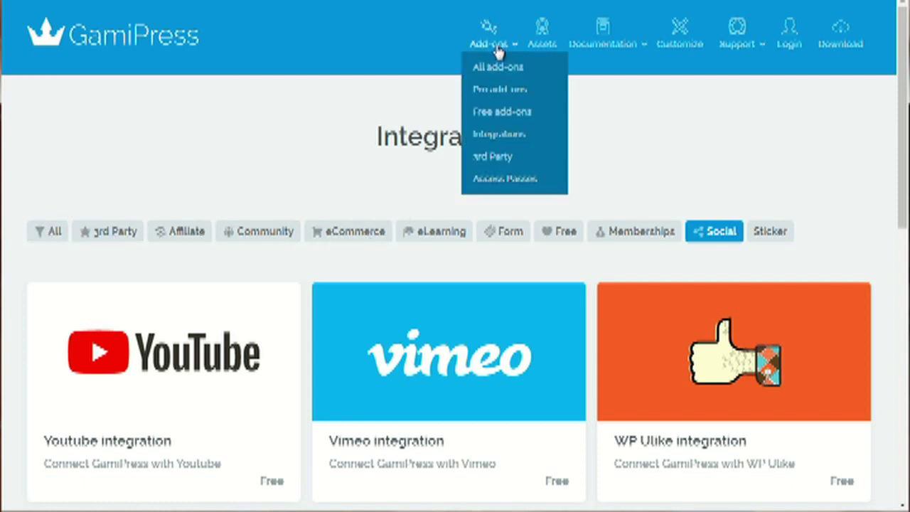
click(525, 91)
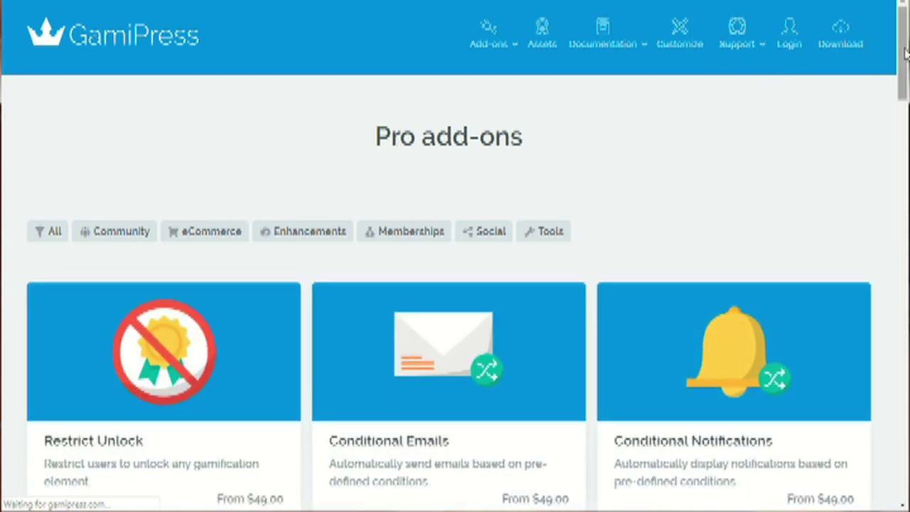
scroll(893, 113, down, 5)
scroll(893, 114, down, 3)
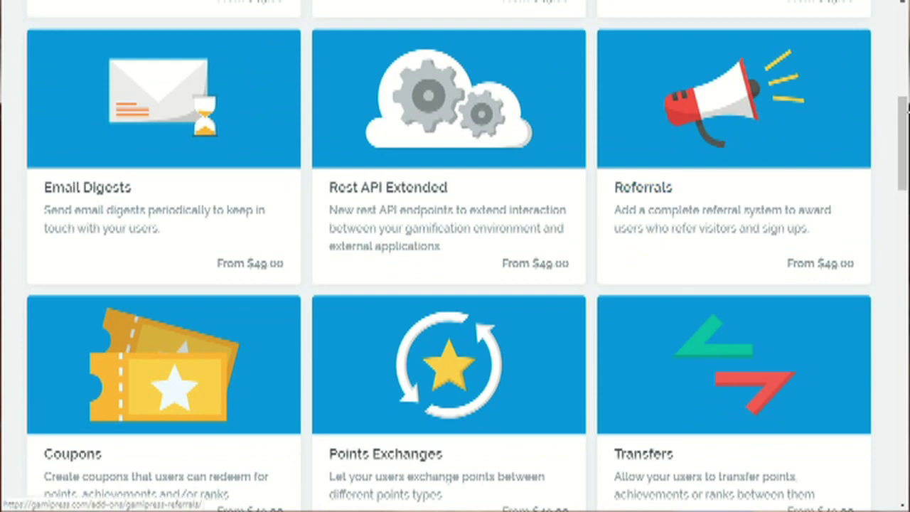
drag(905, 137, 899, 220)
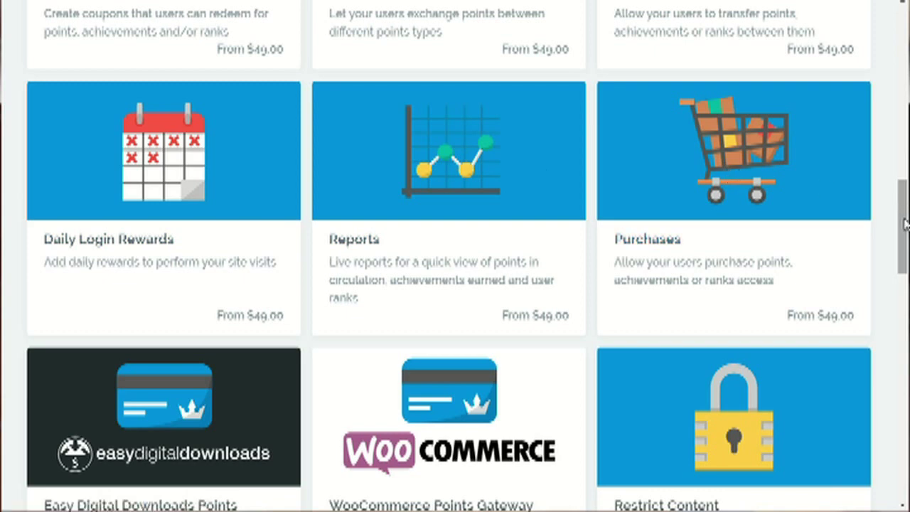
drag(905, 224, 894, 281)
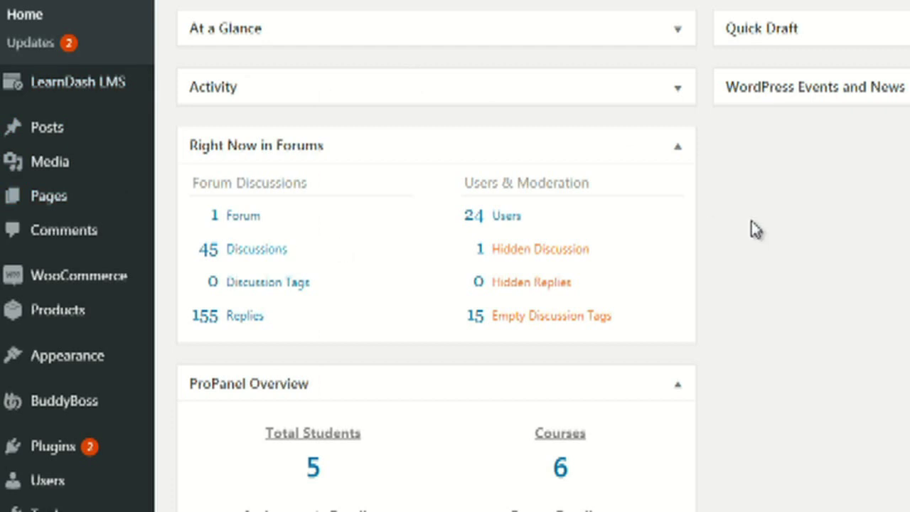
Open the LearnDash LMS Overview page in the WordPress admin and review its setup guides and Tips and Tricks section
mouse_move(78, 84)
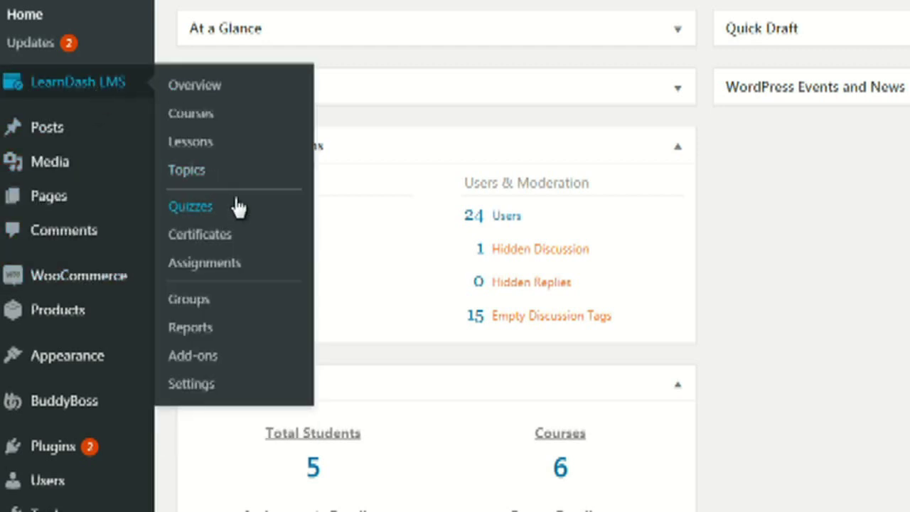
click(211, 96)
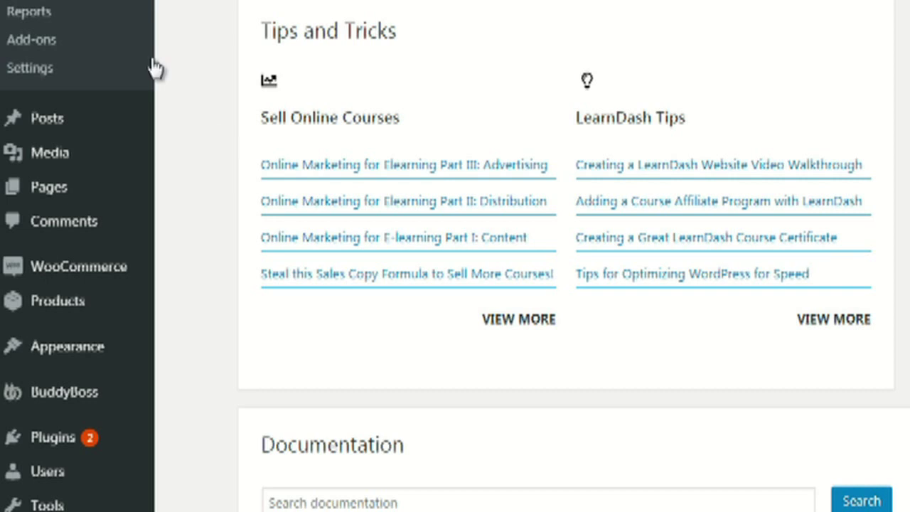
scroll(455, 255, up, 5)
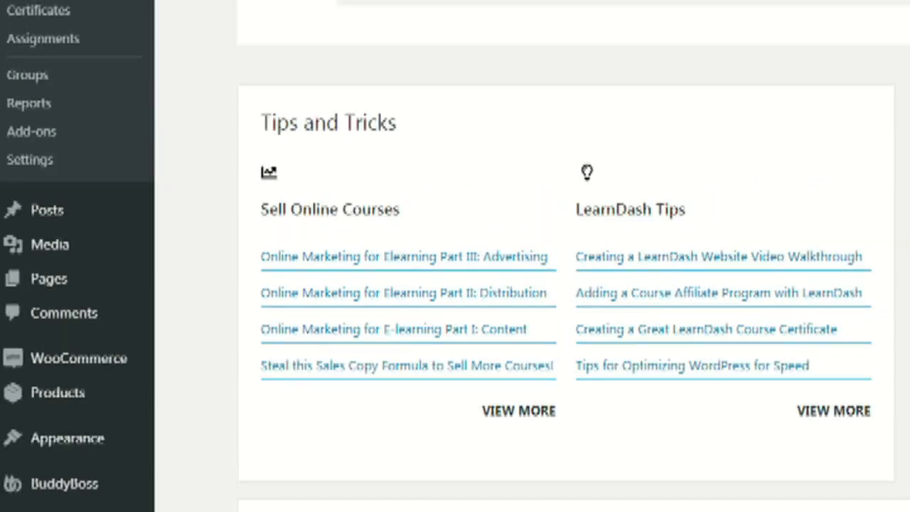
scroll(455, 256, down, 1)
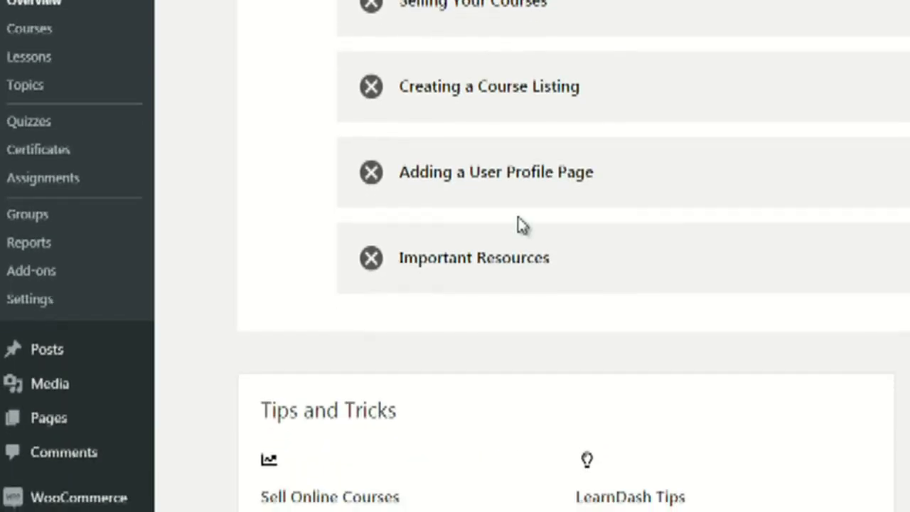
Open the LearnDash Courses list and view the existing courses
click(41, 42)
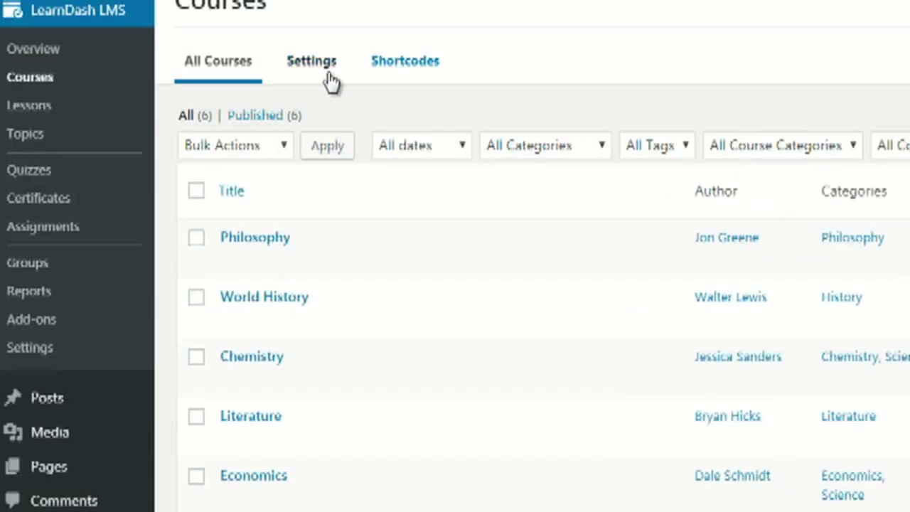
mouse_move(362, 246)
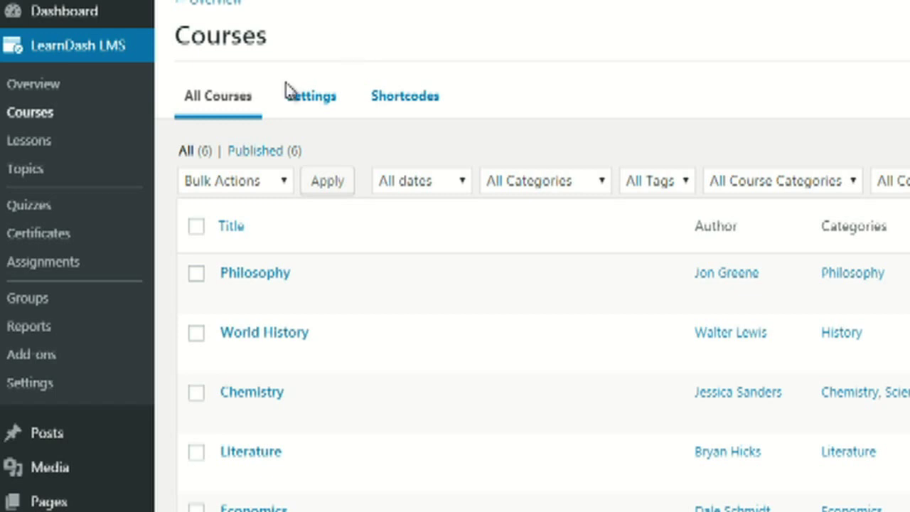
click(49, 146)
mouse_move(282, 278)
Open the public site from the WordPress admin
mouse_move(174, 4)
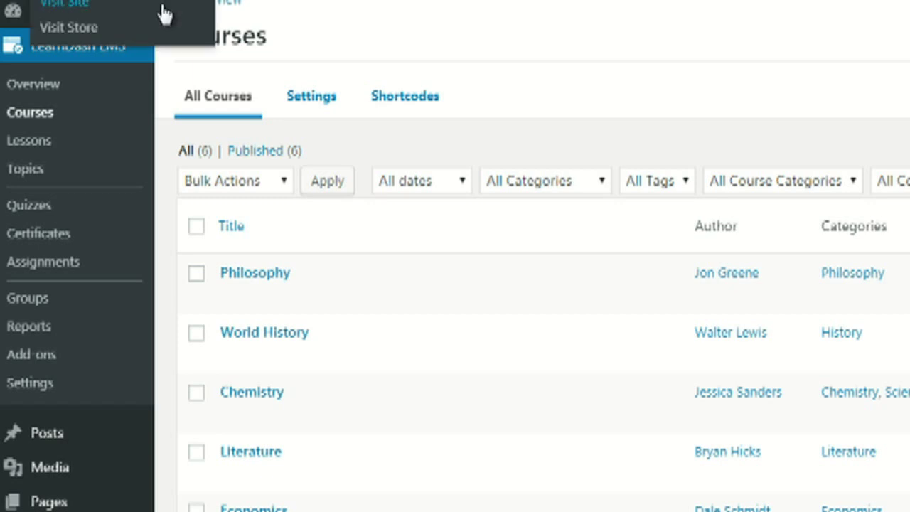
right_click(189, 9)
click(197, 27)
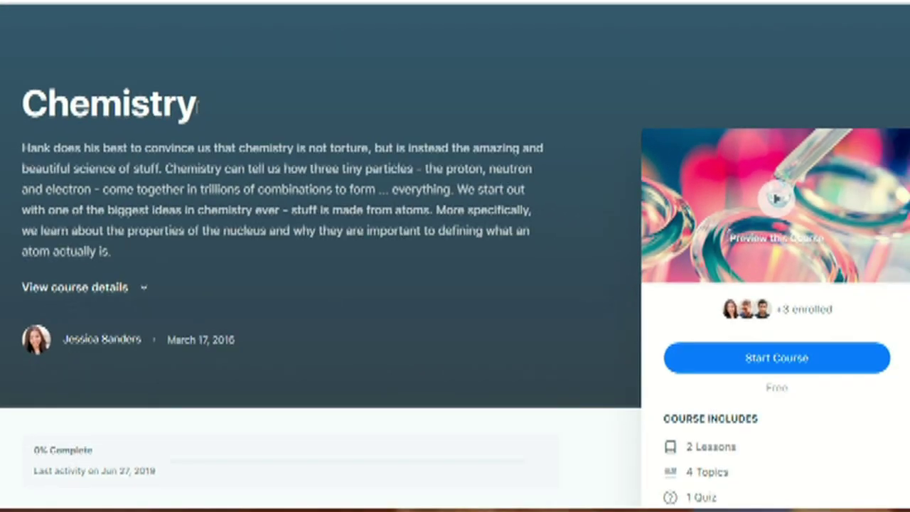
Highlight the Chemistry course title and examine the course page's description, course content, instructor section and enrollment card
drag(24, 103, 206, 110)
click(205, 111)
drag(20, 101, 199, 113)
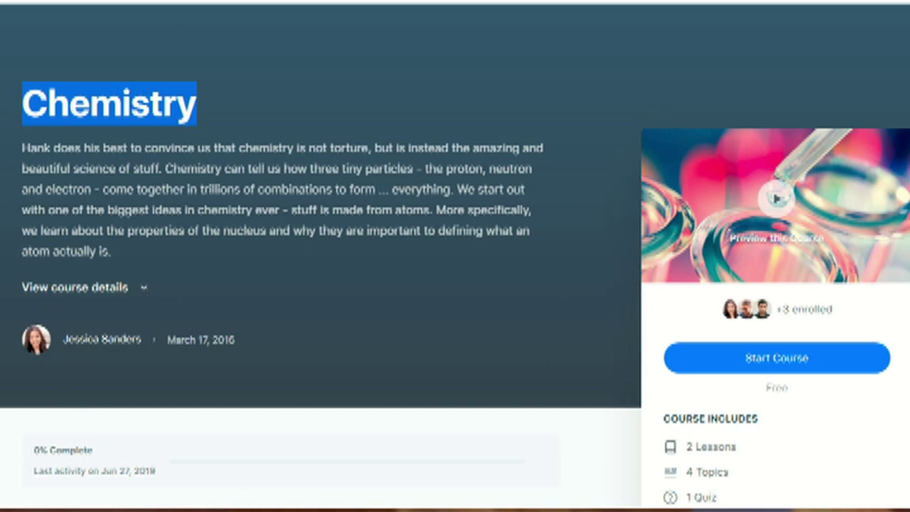
scroll(455, 256, down, 3)
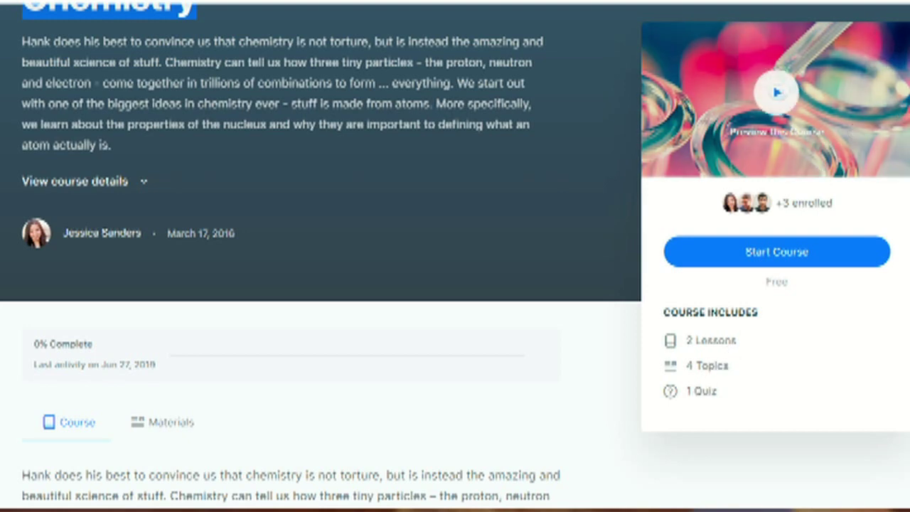
scroll(292, 256, down, 5)
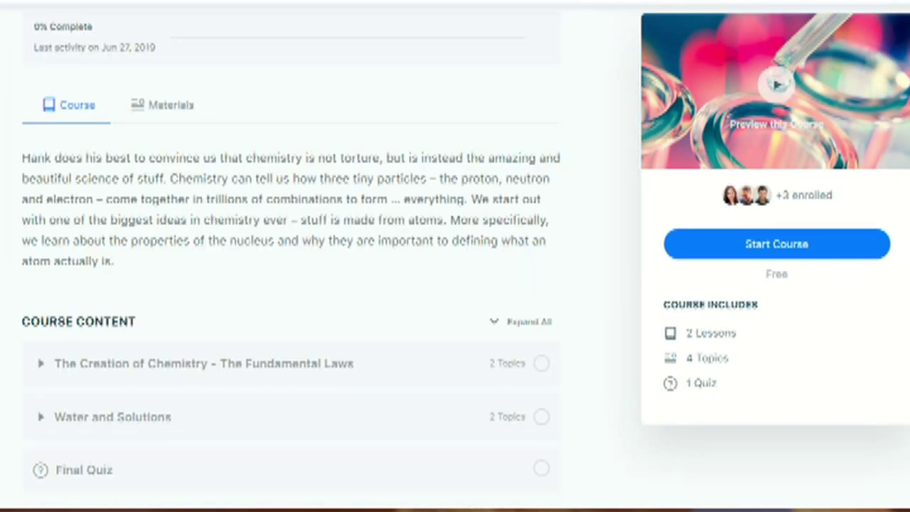
scroll(292, 256, down, 3)
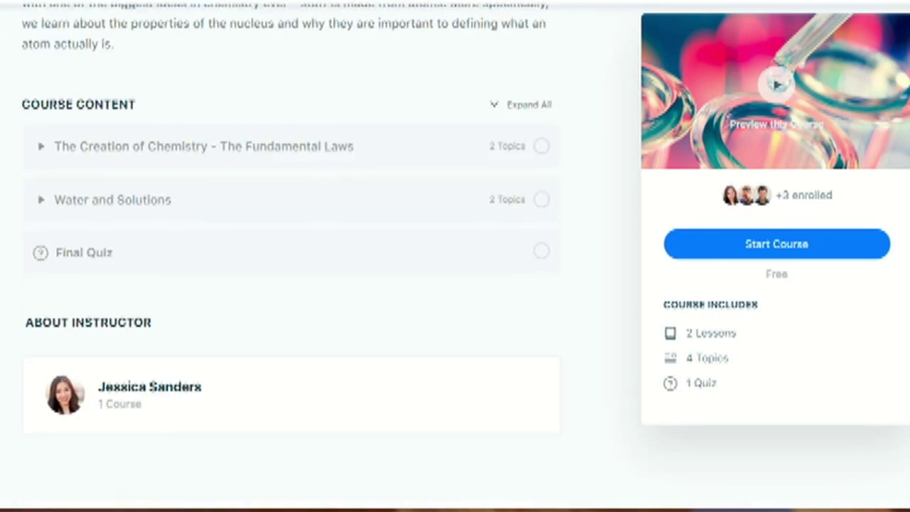
scroll(291, 256, up, 8)
scroll(439, 115, down, 1)
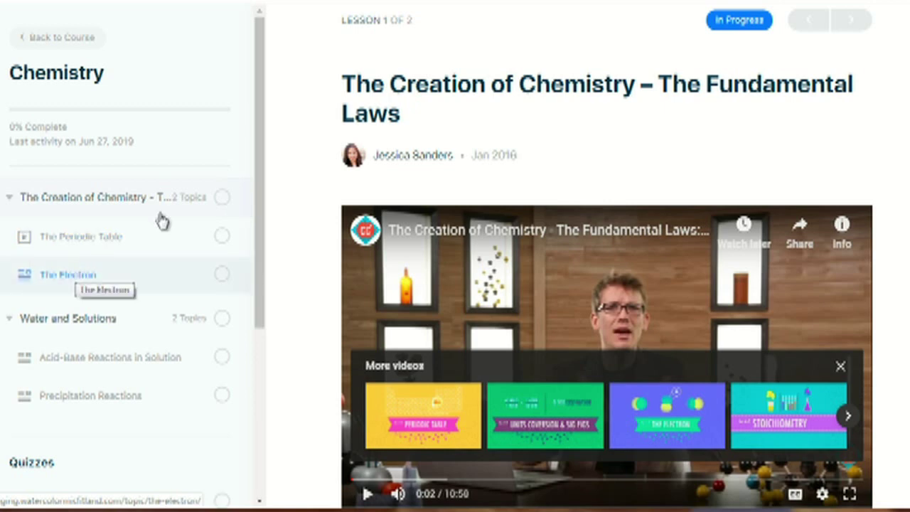
Examine the lesson "The Creation of Chemistry – The Fundamental Laws", including its course outline, video, description text and lesson content
drag(259, 133, 264, 187)
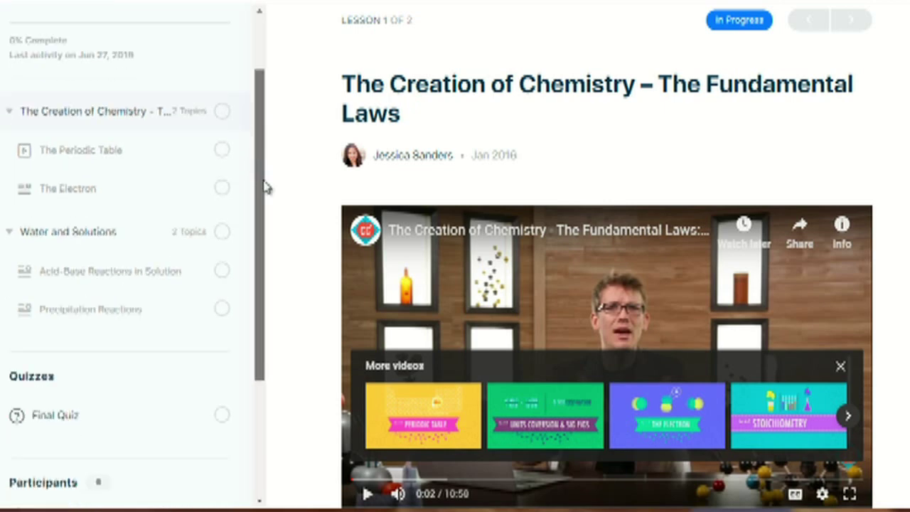
scroll(607, 256, down, 5)
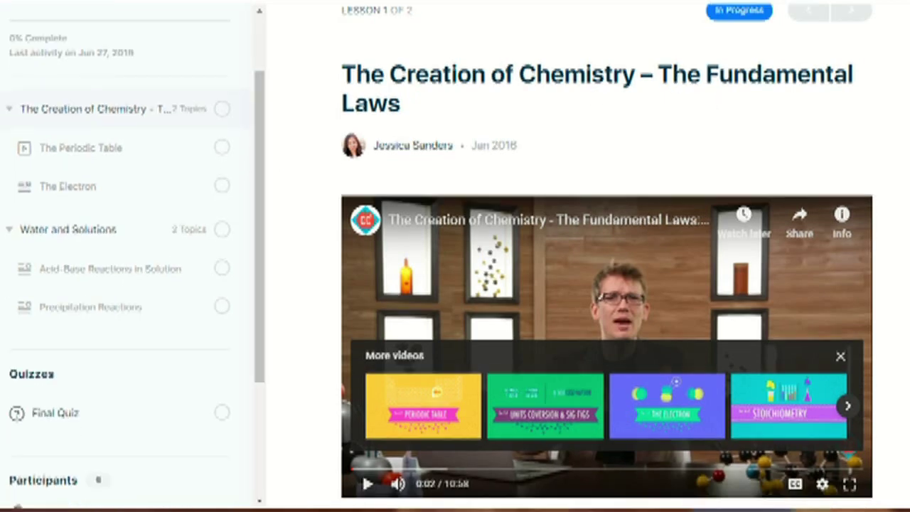
scroll(606, 256, down, 1)
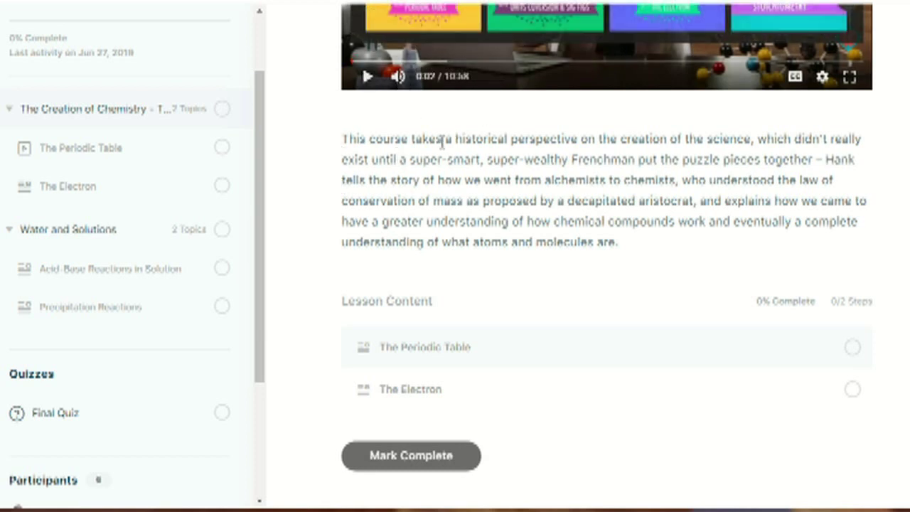
drag(348, 137, 486, 215)
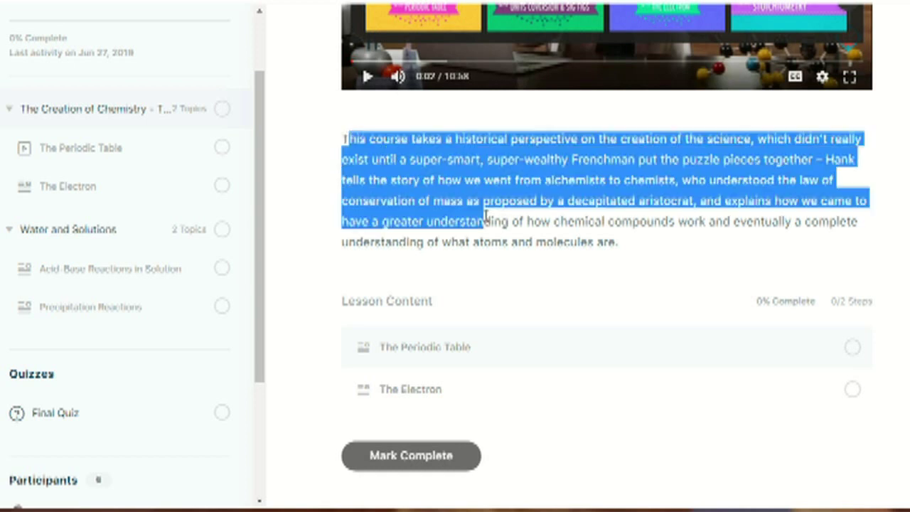
click(454, 254)
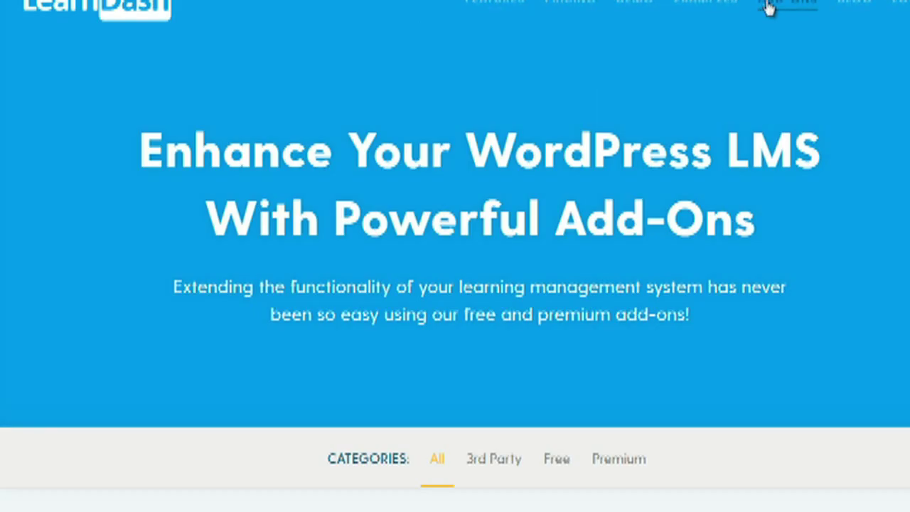
Browse the LearnDash website's add-ons again, past the WooCommerce, SamCart and Zapier integrations
scroll(455, 284, down, 5)
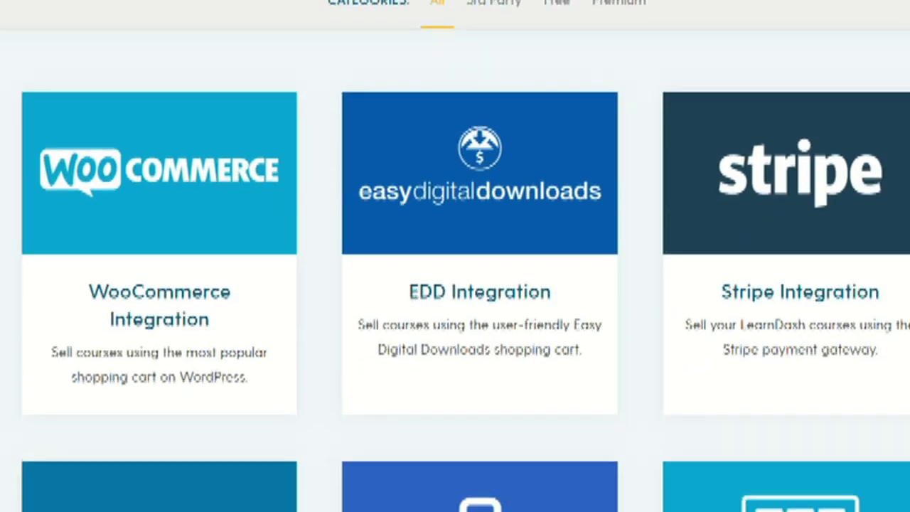
scroll(455, 284, down, 2)
scroll(455, 285, down, 4)
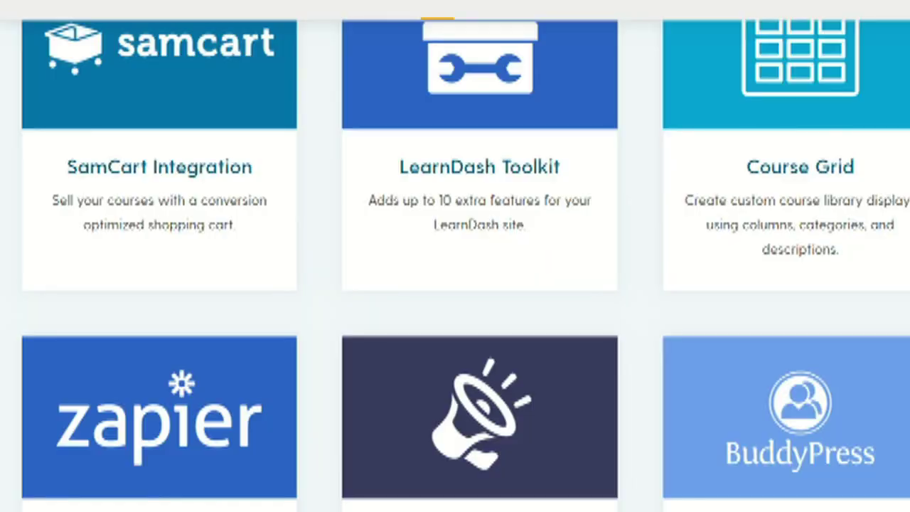
scroll(455, 284, down, 7)
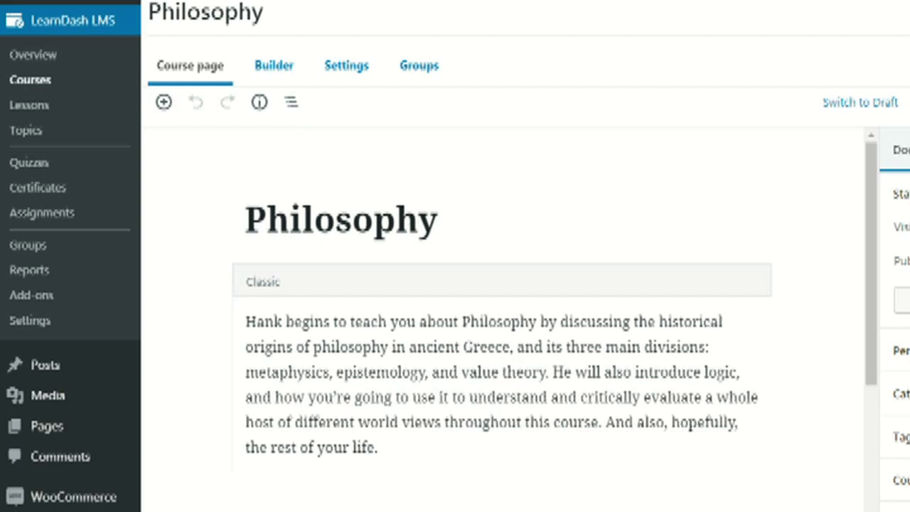
Examine the Philosophy course's short description, the contents of the "What is Philosophy?" lesson in the builder, and the course's display settings
scroll(894, 320, down, 3)
scroll(502, 341, down, 5)
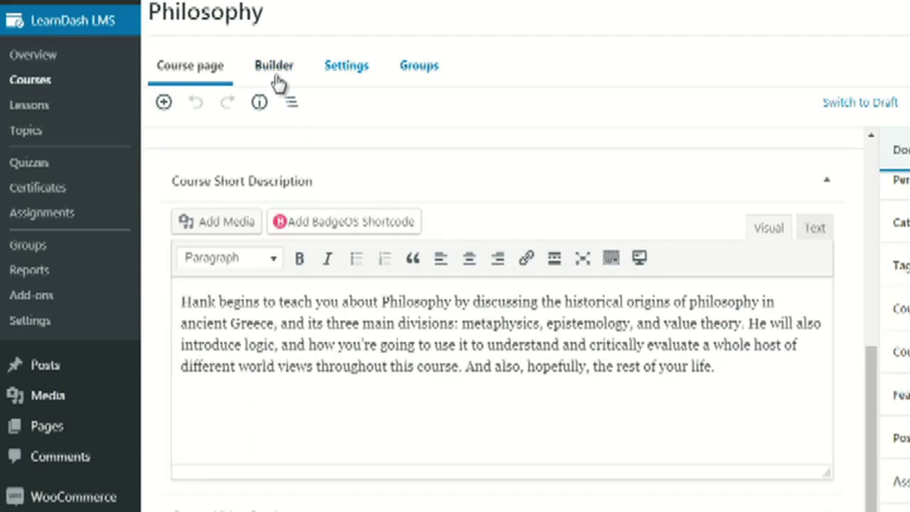
click(276, 77)
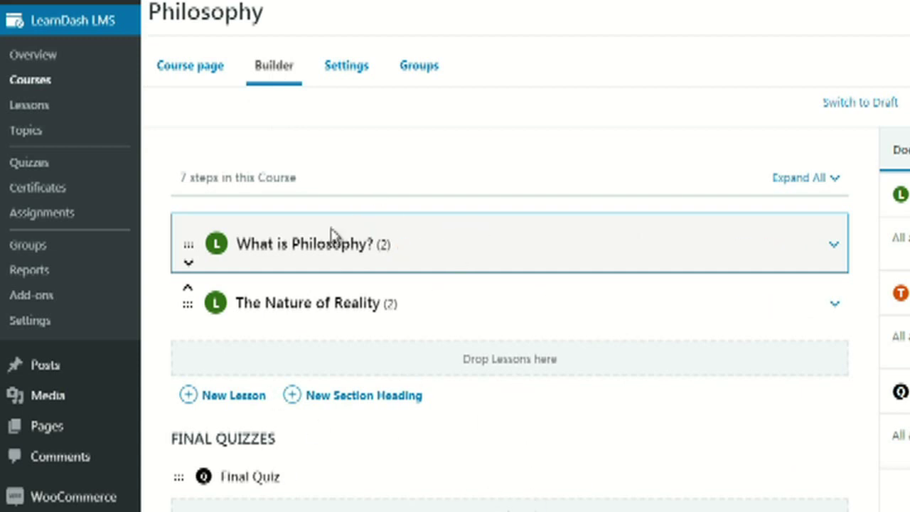
mouse_move(189, 254)
mouse_down()
mouse_move(189, 319)
mouse_move(183, 239)
mouse_up()
click(834, 246)
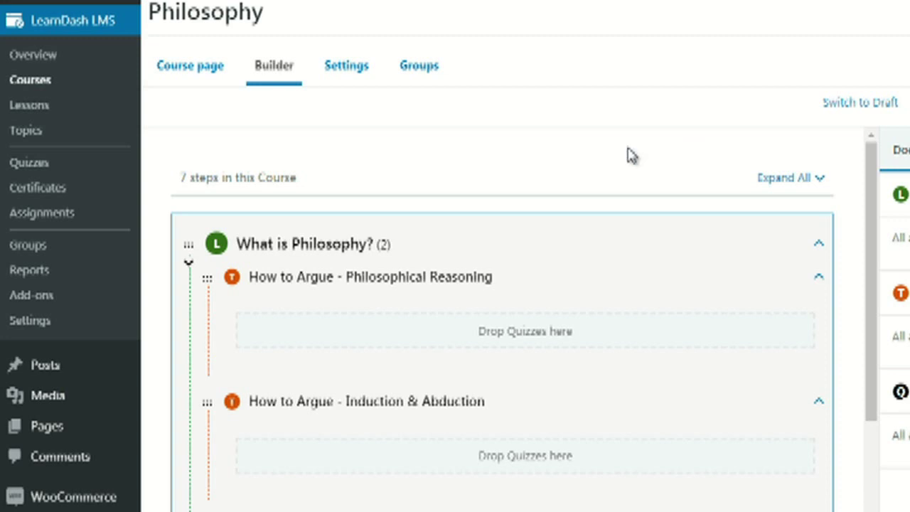
click(339, 67)
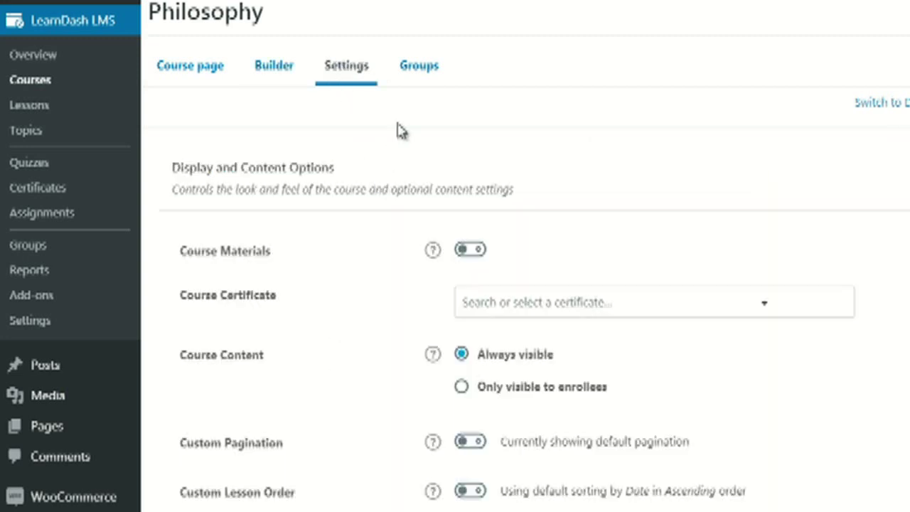
Assign the World History Group to the Philosophy course's groups
click(418, 71)
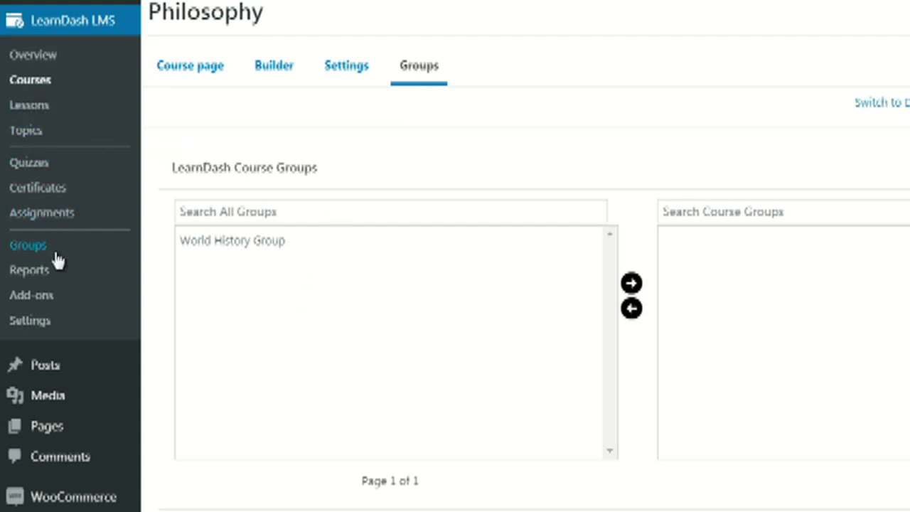
click(235, 242)
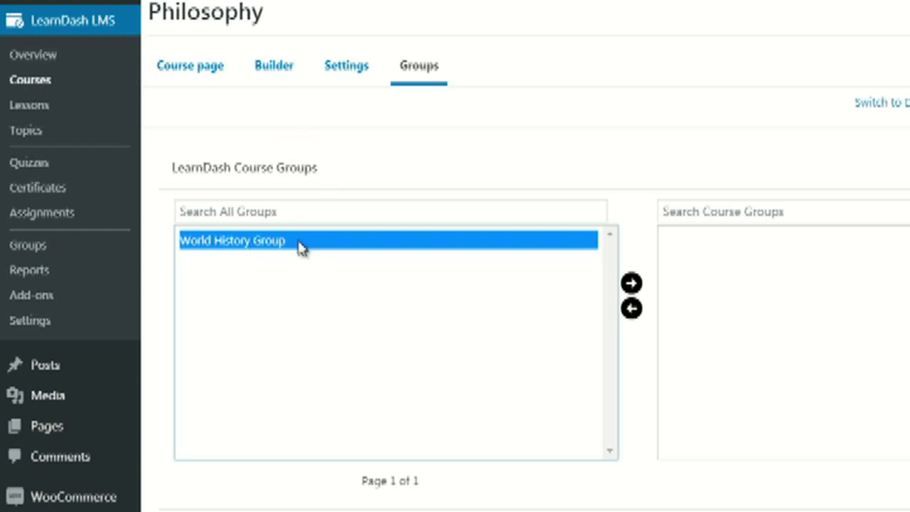
click(631, 284)
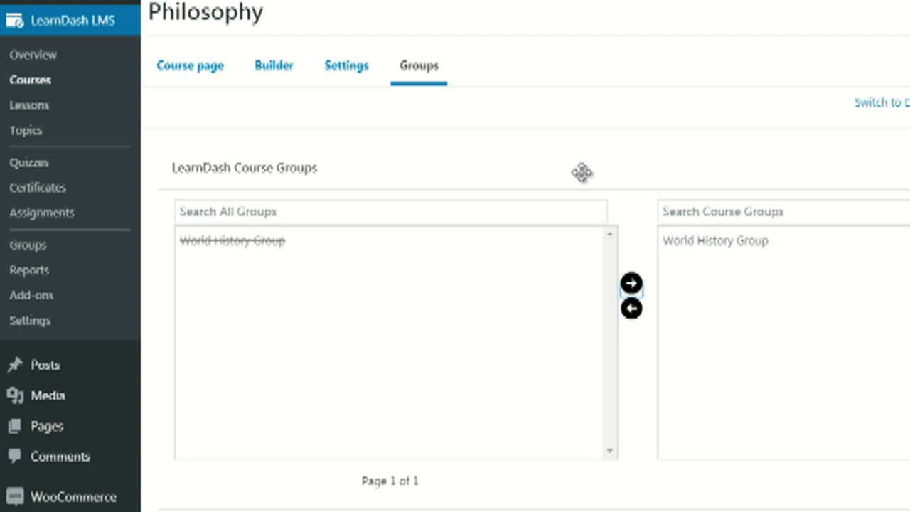
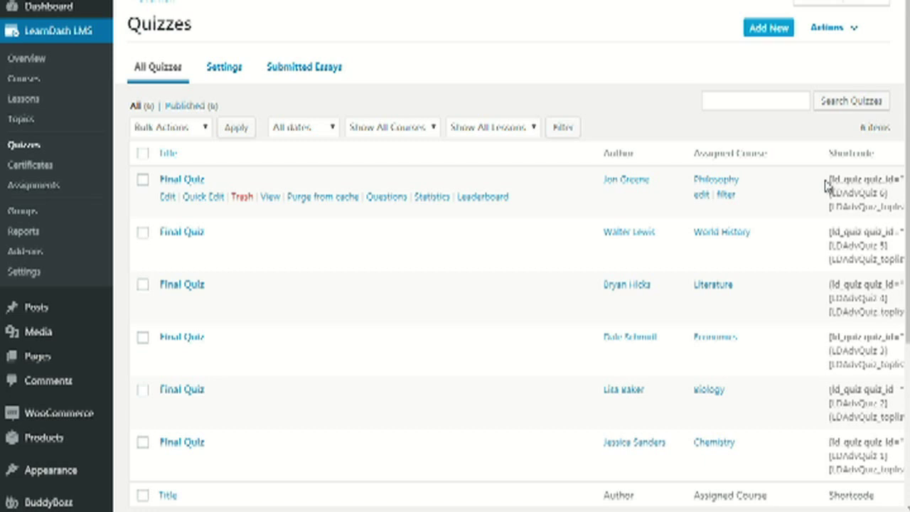
Open the Philosophy course's Final Quiz for editing and examine its access, progression and restriction settings
click(167, 197)
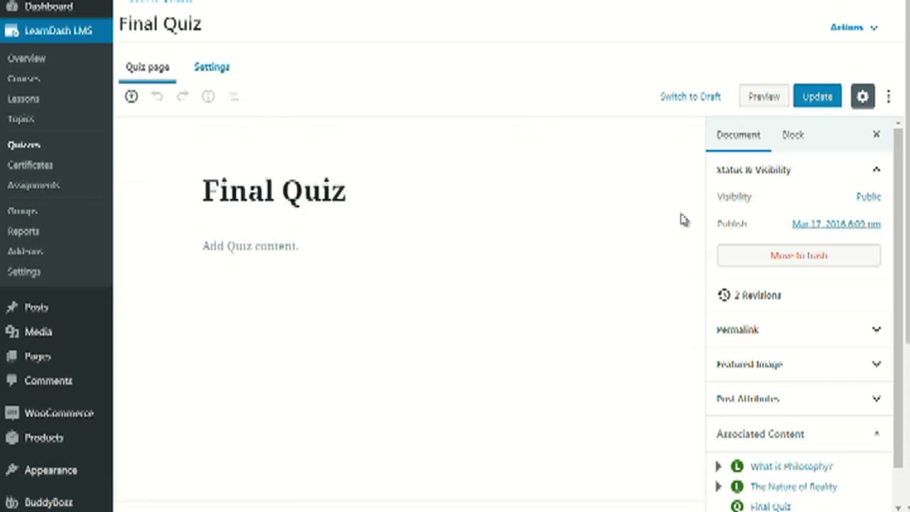
click(209, 69)
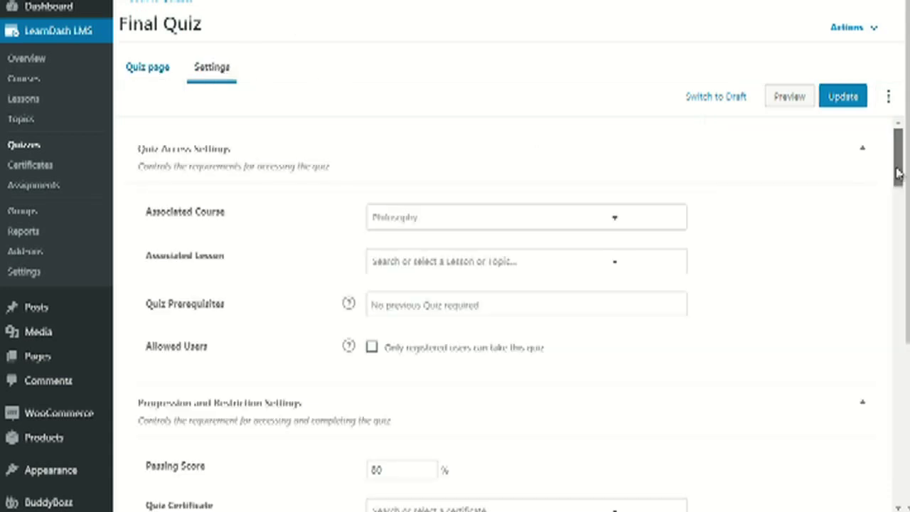
drag(899, 168, 897, 179)
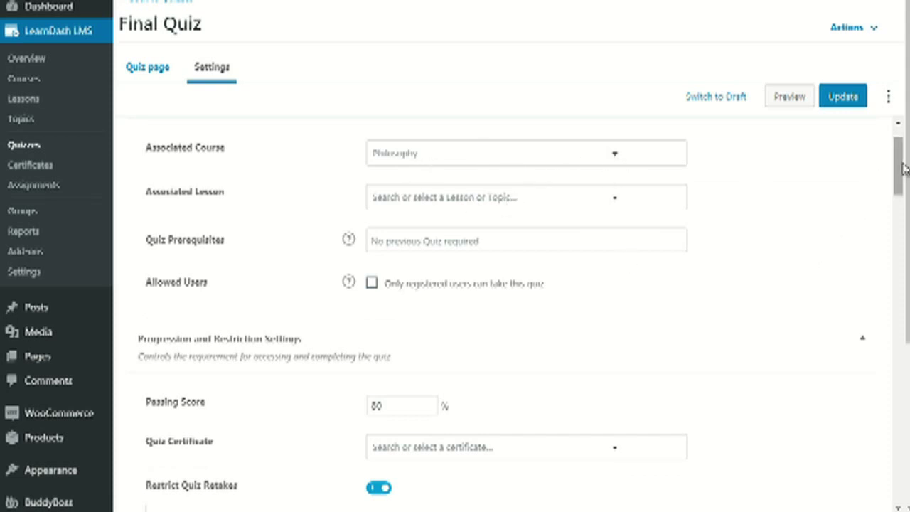
drag(903, 169, 905, 199)
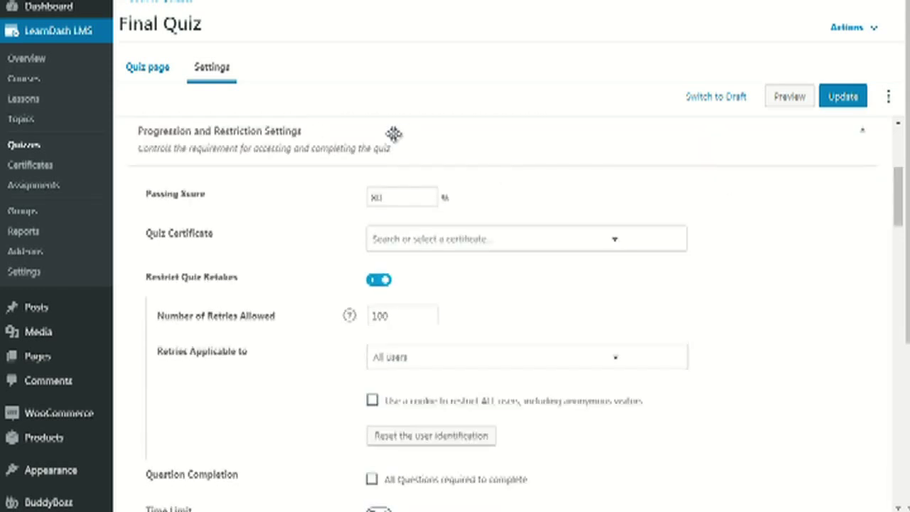
Set the Final Quiz's passing score to 0%
double_click(390, 197)
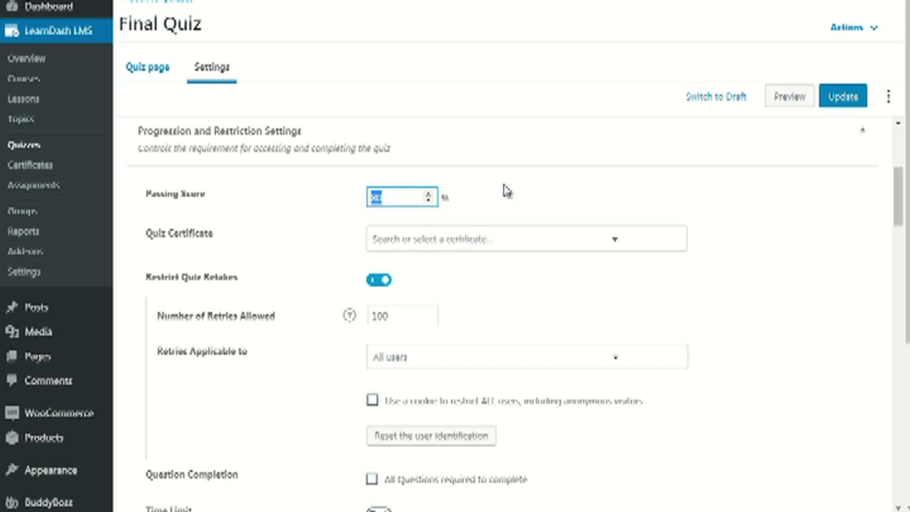
click(406, 197)
key(BackSpace)
key(BackSpace)
text(8)
key(BackSpace)
text(80)
key(BackSpace)
key(BackSpace)
text(0)
click(433, 149)
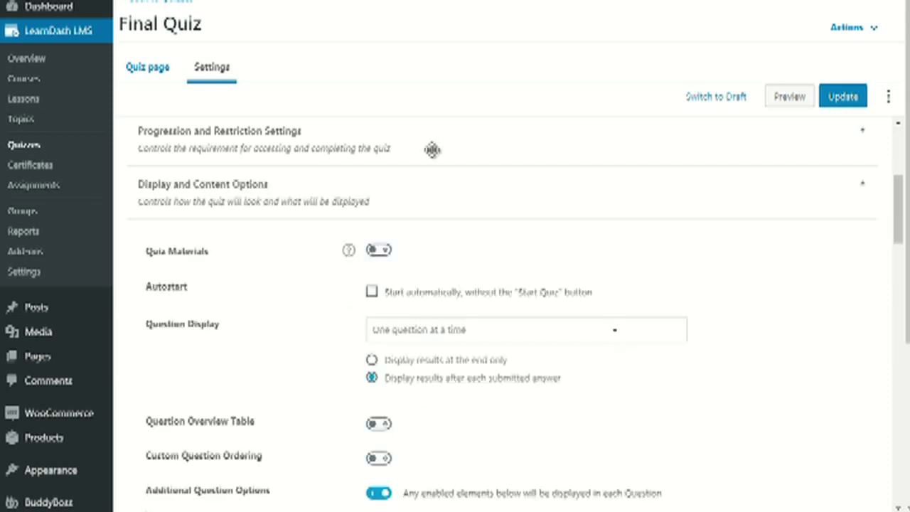
Examine the Final Quiz's results page display options, certificate choices and quiz retake restrictions
click(390, 188)
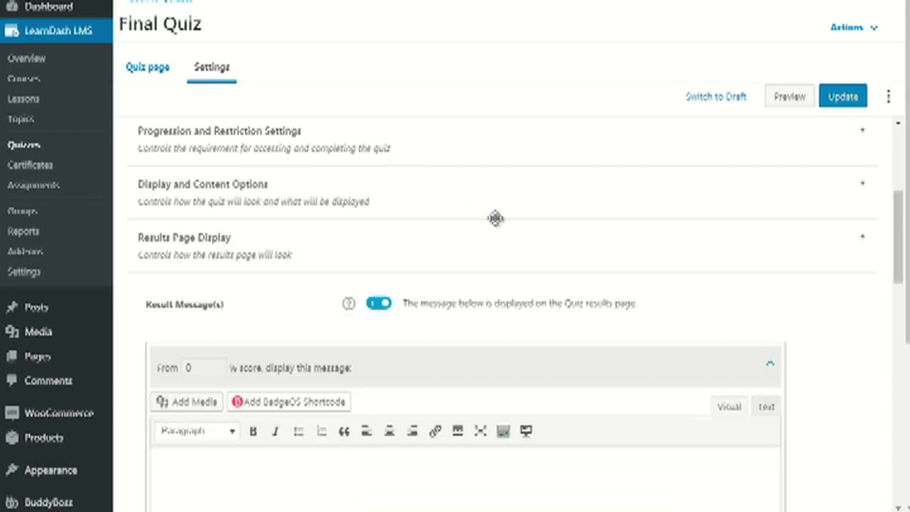
click(579, 163)
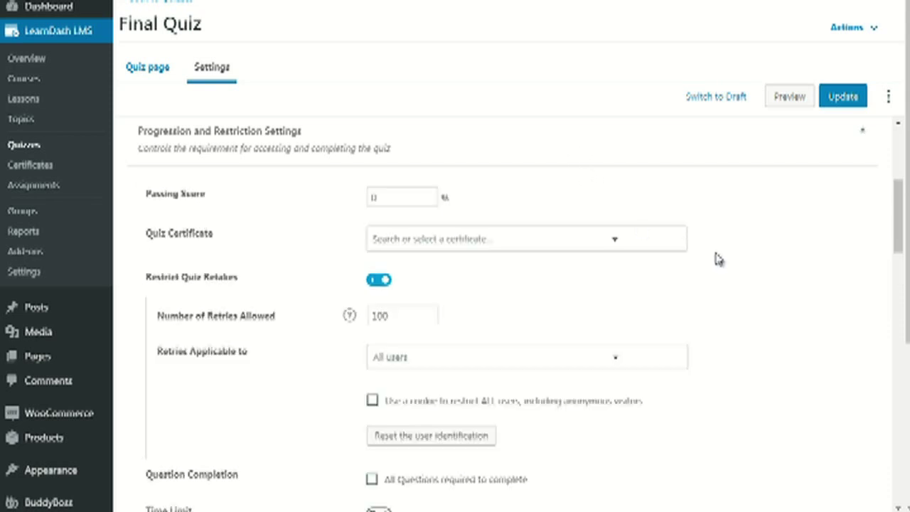
drag(899, 208, 899, 224)
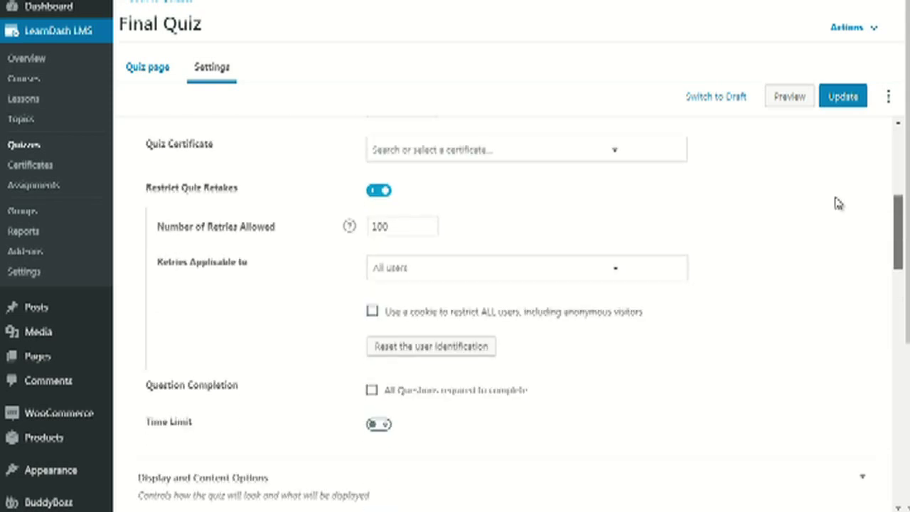
click(558, 159)
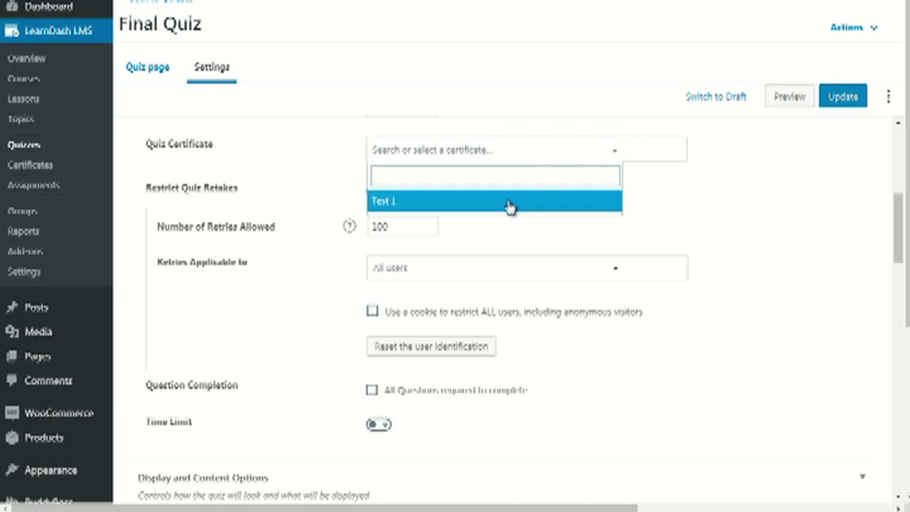
click(695, 222)
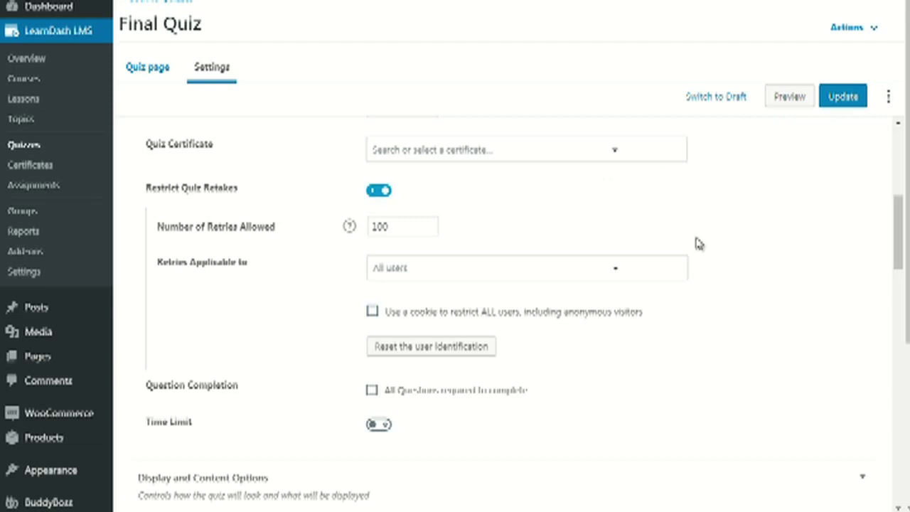
drag(898, 217, 900, 289)
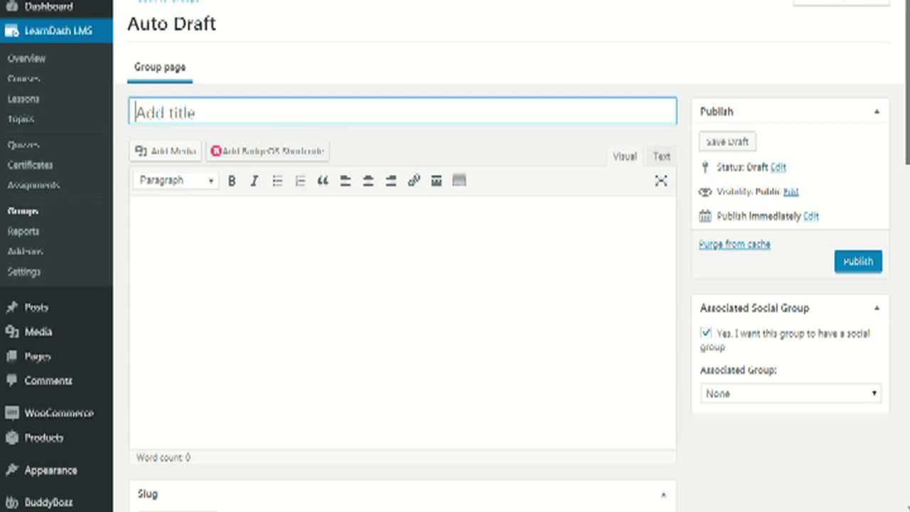
Examine the new group's course and user assignment lists, highlighting Chemistry among the available group courses
scroll(907, 160, down, 1)
drag(907, 160, 907, 173)
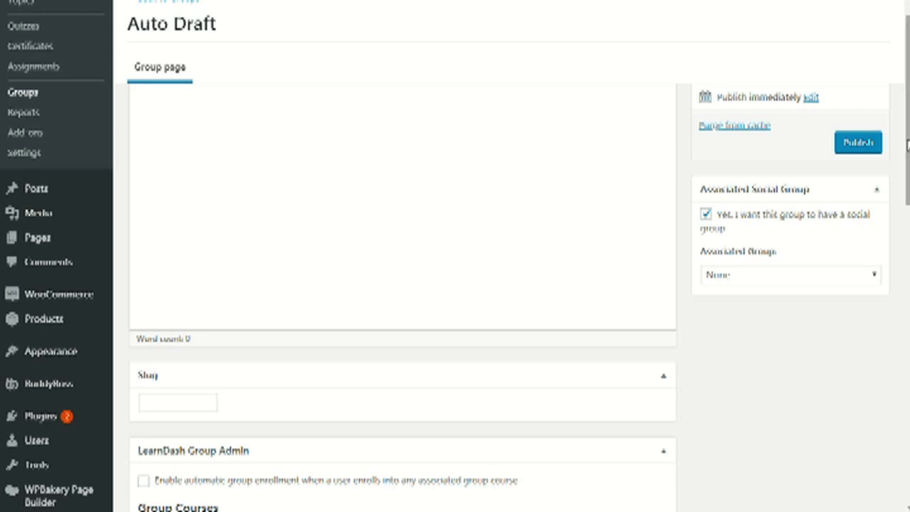
drag(907, 146, 907, 279)
scroll(455, 284, up, 3)
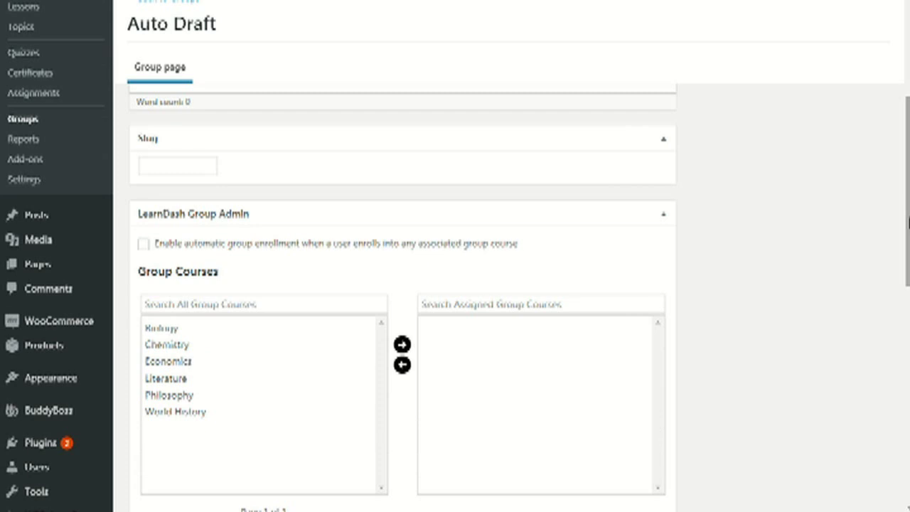
click(207, 346)
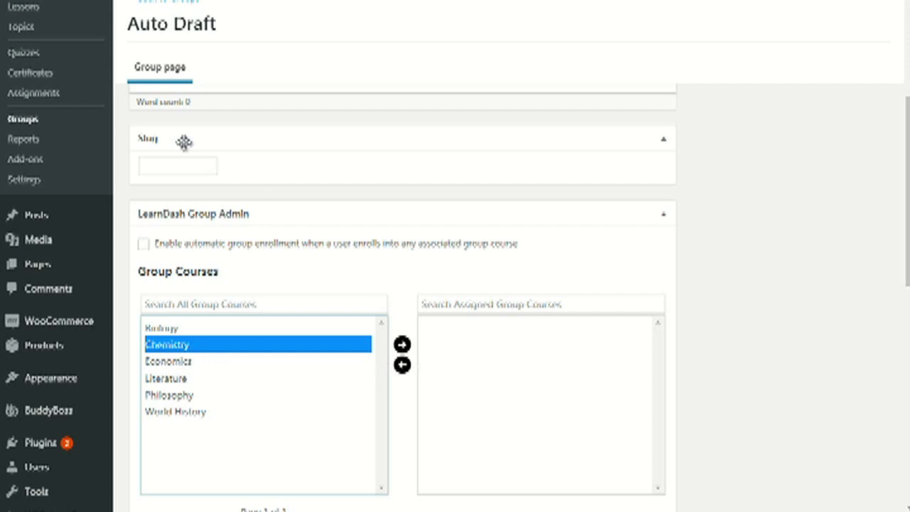
click(693, 187)
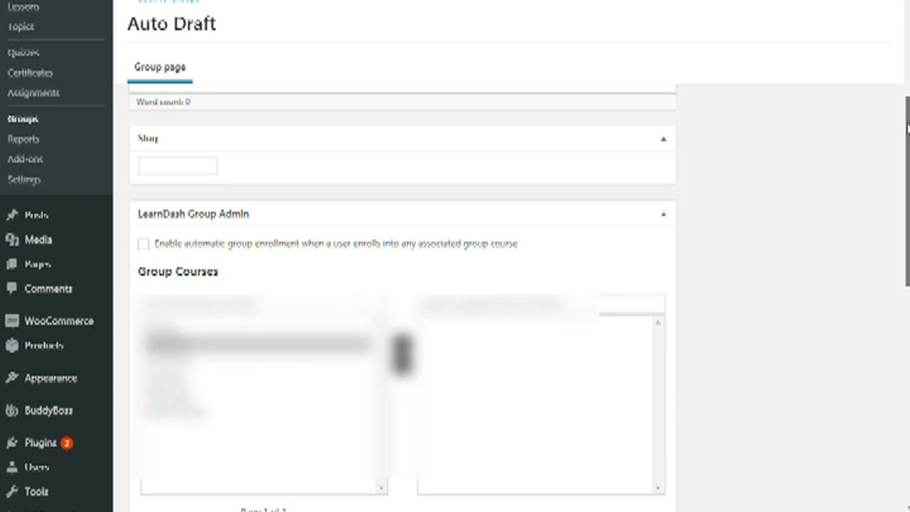
scroll(672, 235, down, 10)
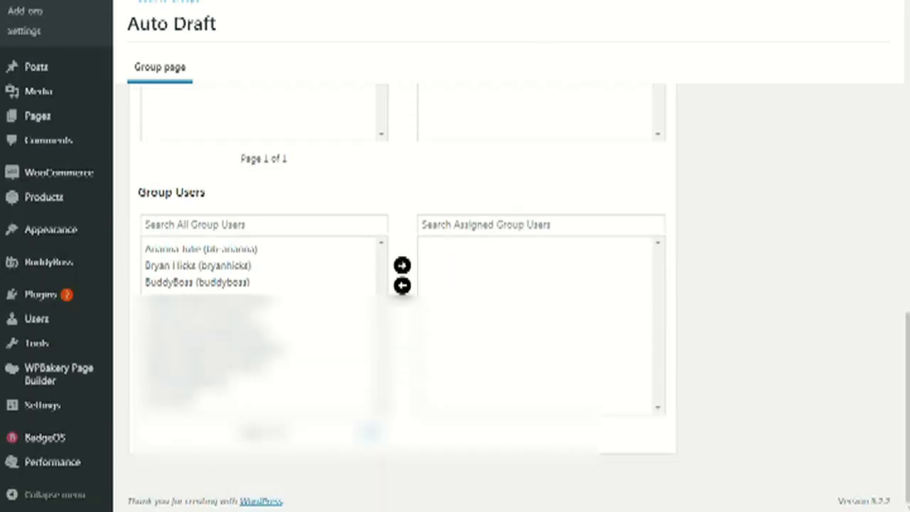
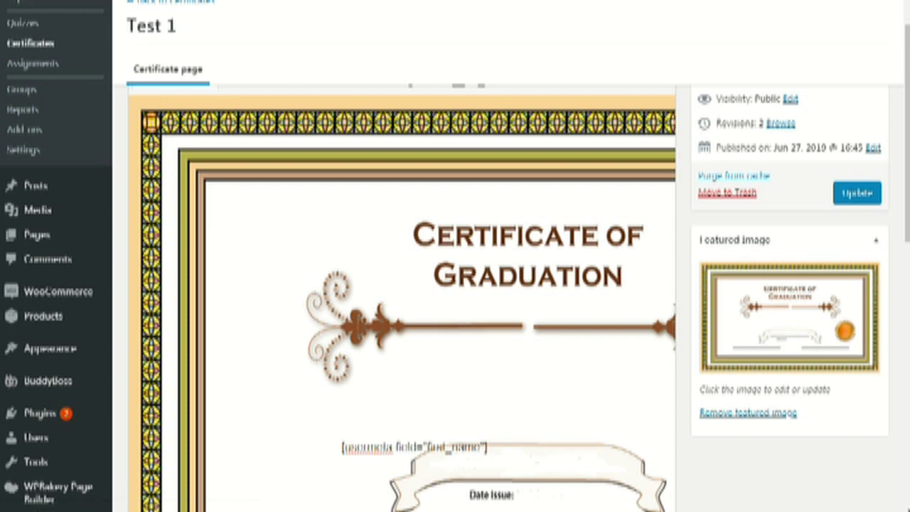
Open the courses list in a separate browser tab and open the Philosophy course for editing
scroll(402, 298, up, 2)
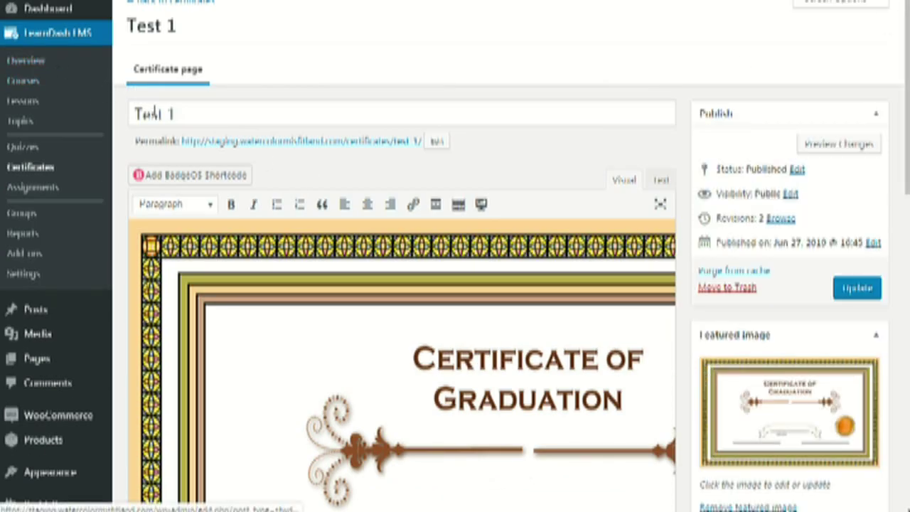
right_click(64, 86)
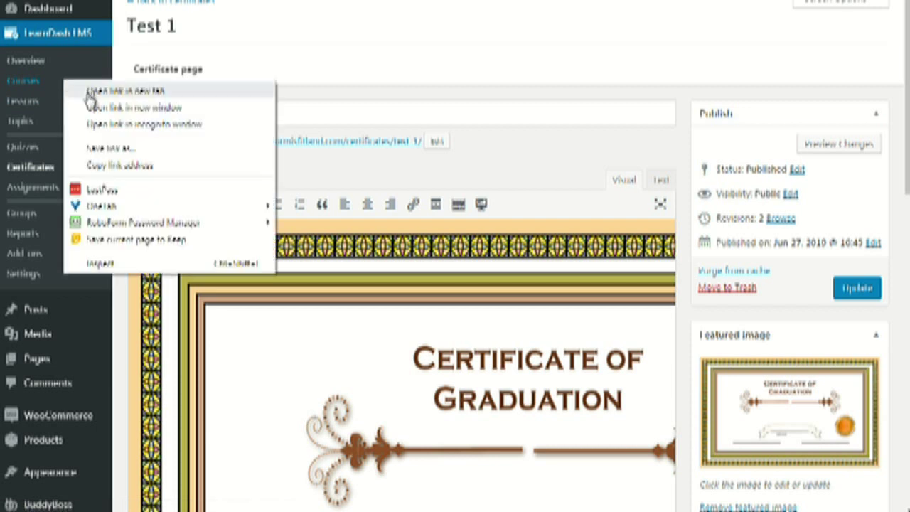
click(88, 83)
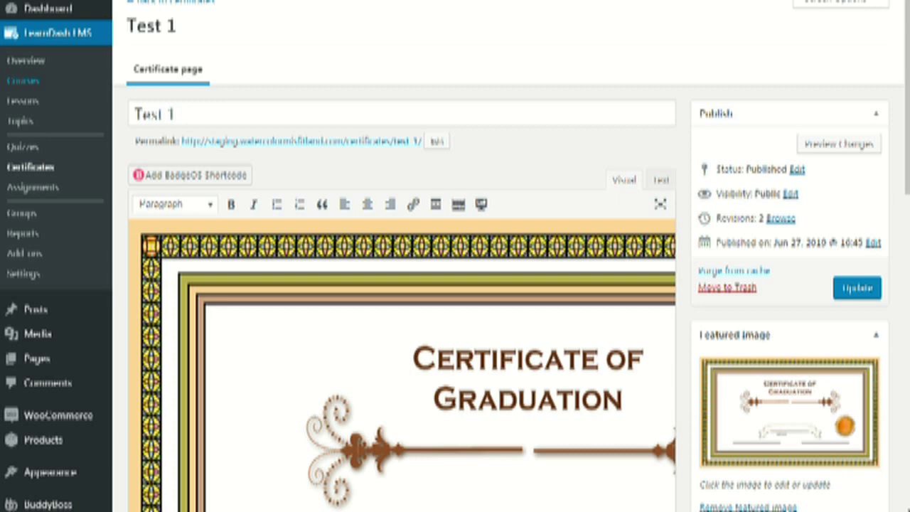
key(ctrl+Tab)
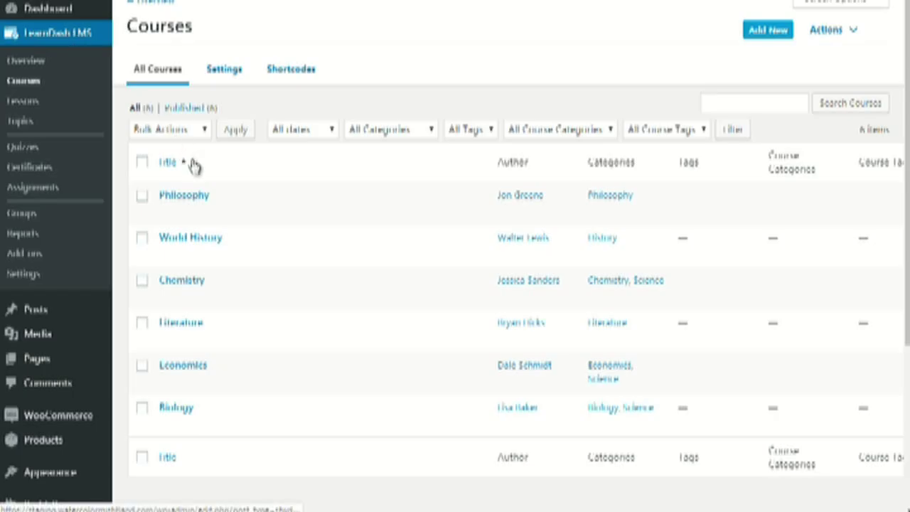
click(168, 215)
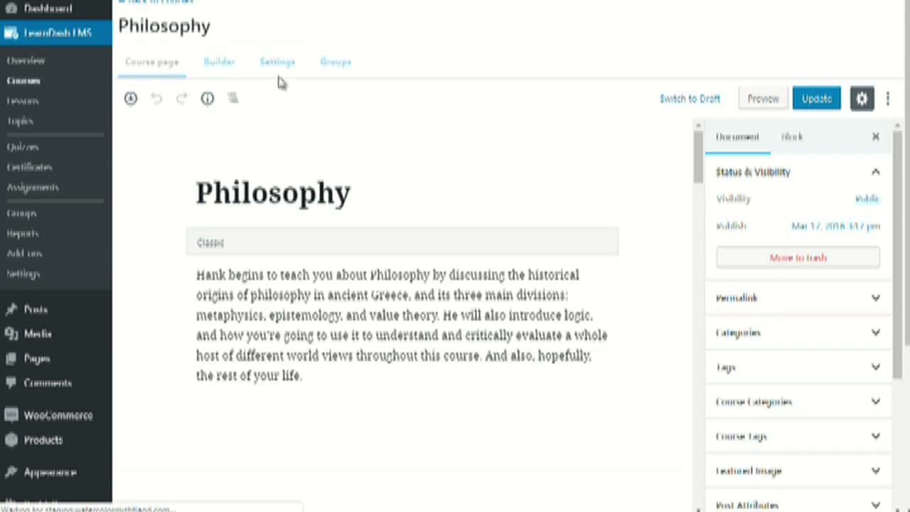
Set the Philosophy course's certificate to Test 1 and update the course
click(277, 69)
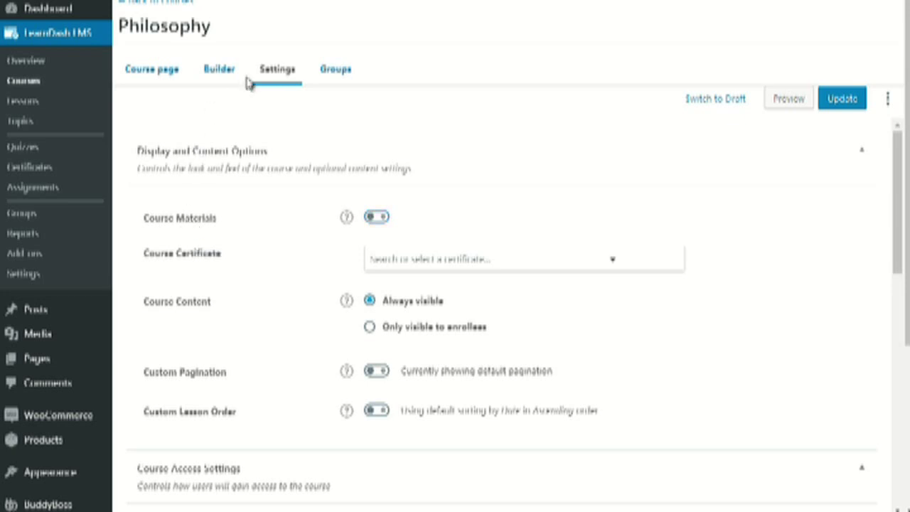
click(425, 268)
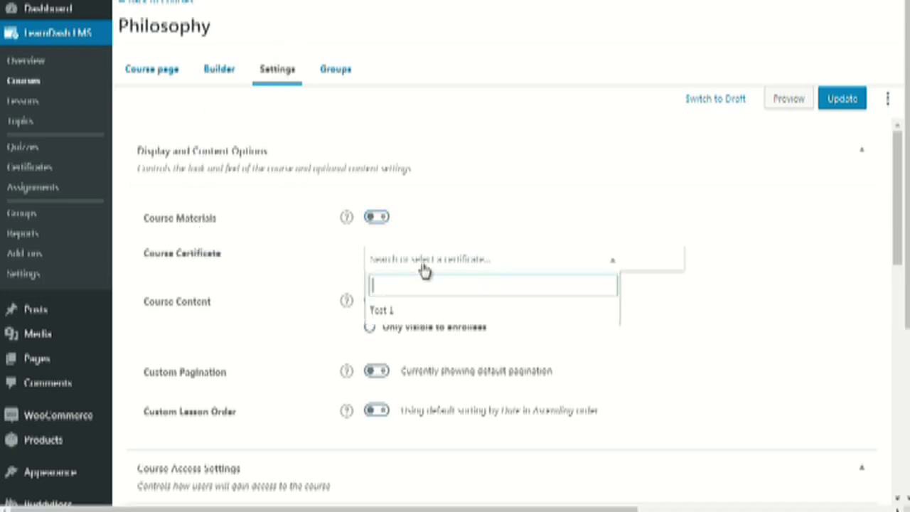
click(405, 312)
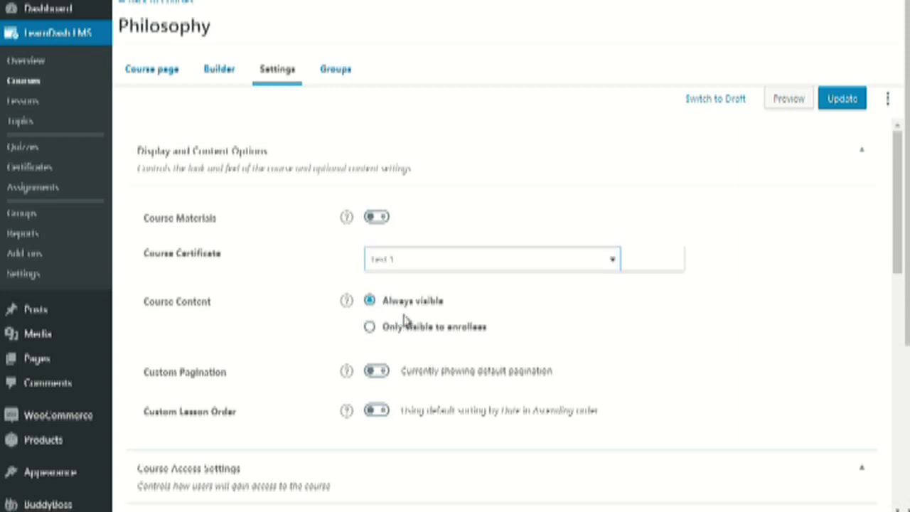
click(821, 100)
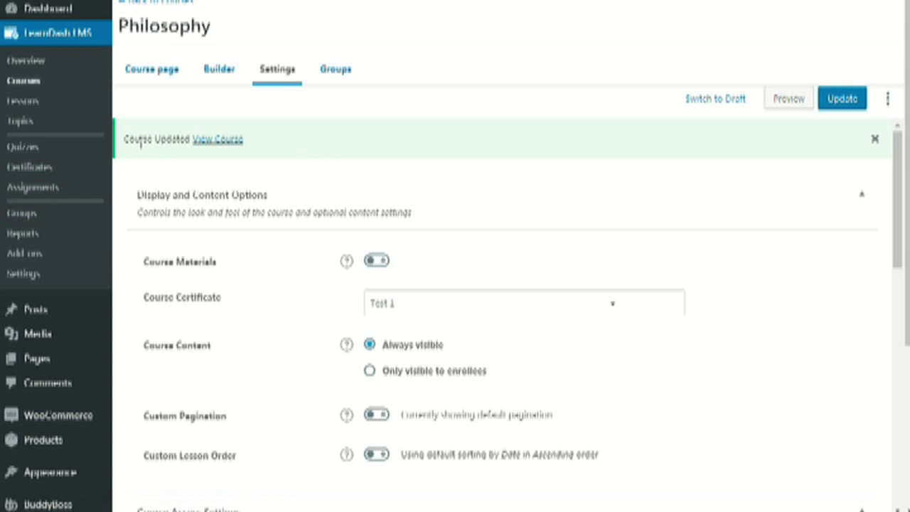
Open the Test 1 certificate for editing and examine its graduation background and first-name shortcode
click(29, 166)
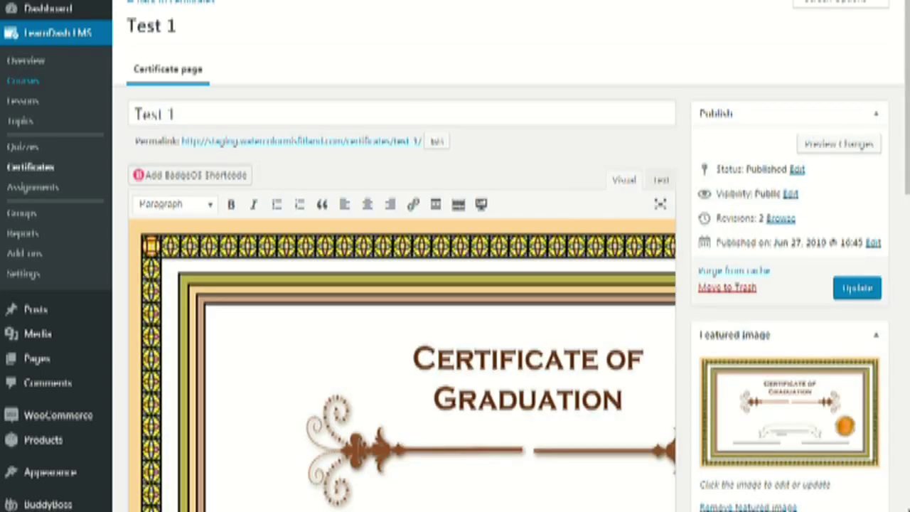
drag(906, 75, 906, 135)
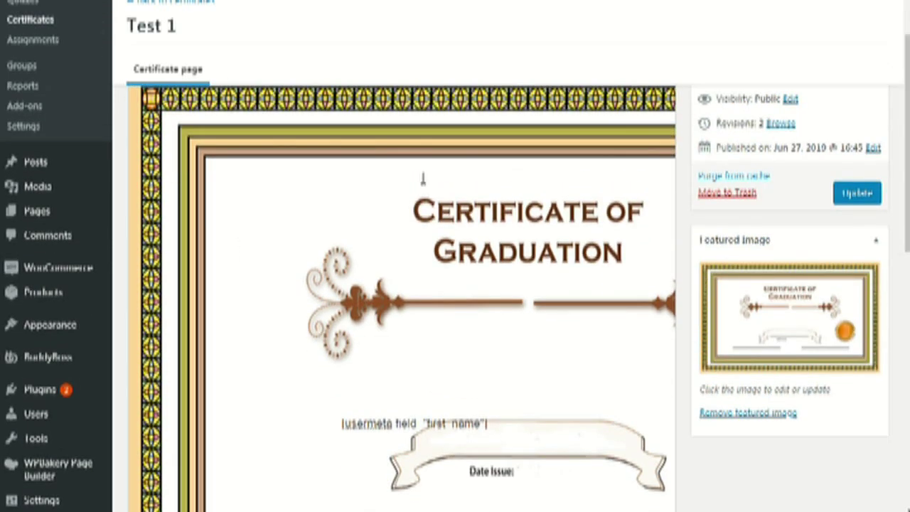
drag(907, 152, 907, 182)
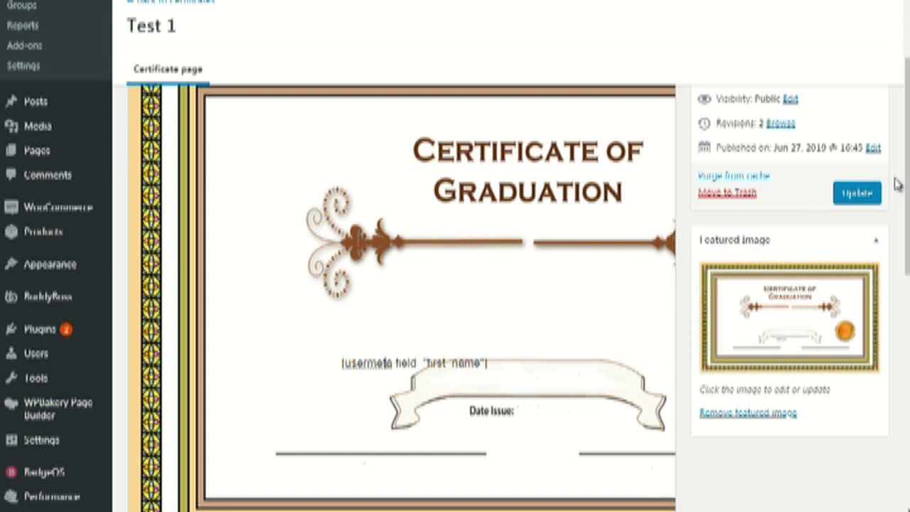
scroll(402, 297, down, 1)
scroll(402, 297, up, 2)
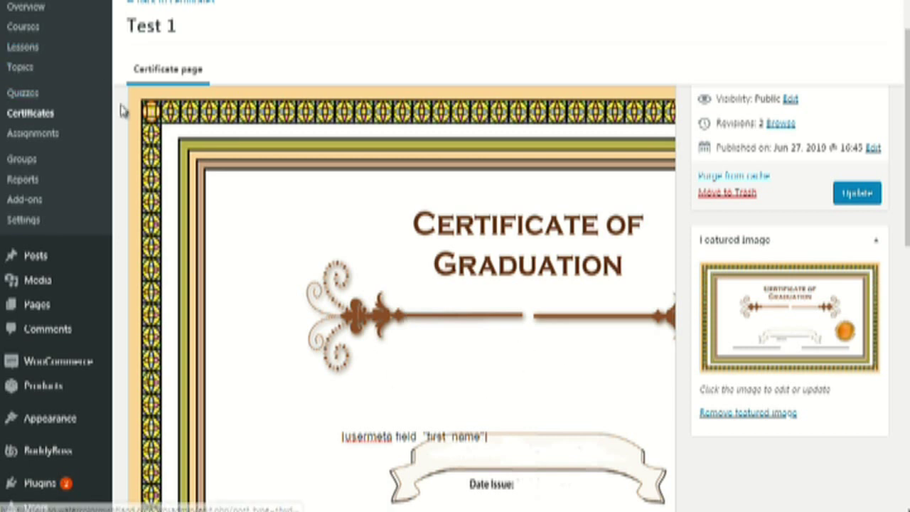
Centre the first-name usermeta shortcode above the certificate's ribbon banner, trying extra line breaks before it and removing them
key(Return)
key(Return)
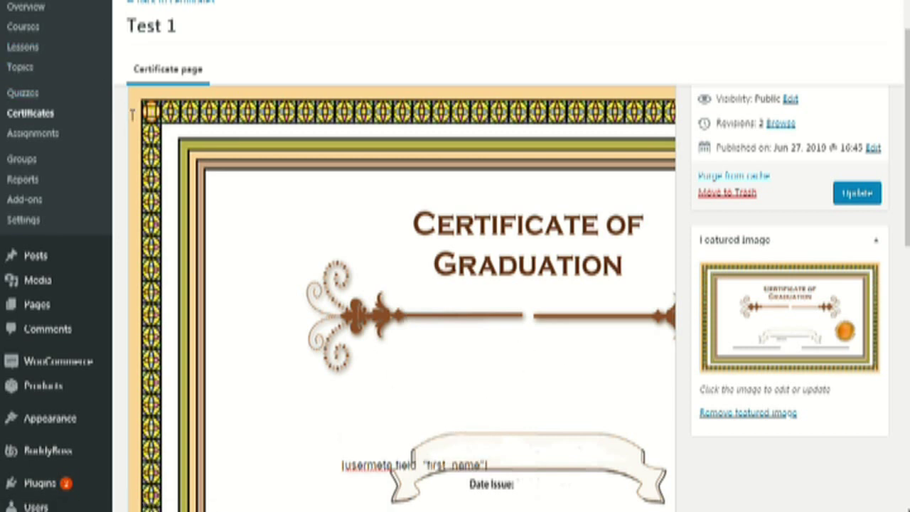
key(BackSpace)
key(BackSpace)
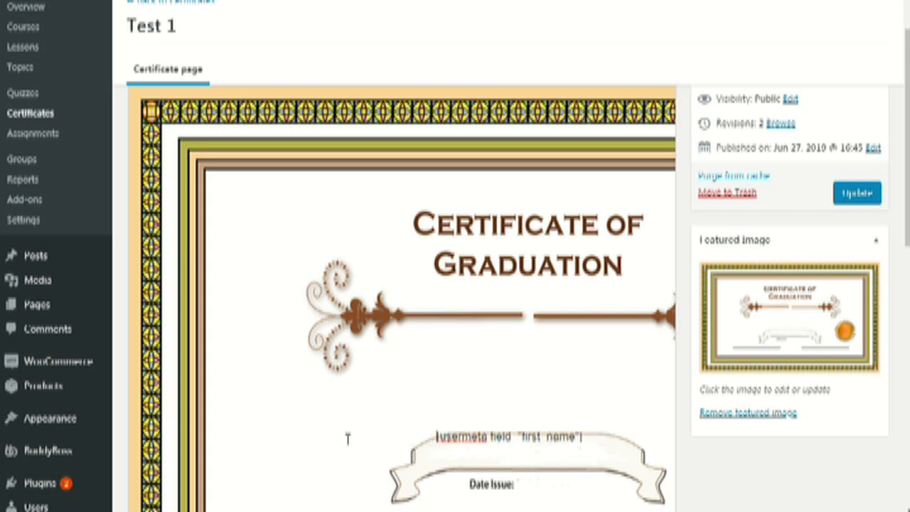
key(Return)
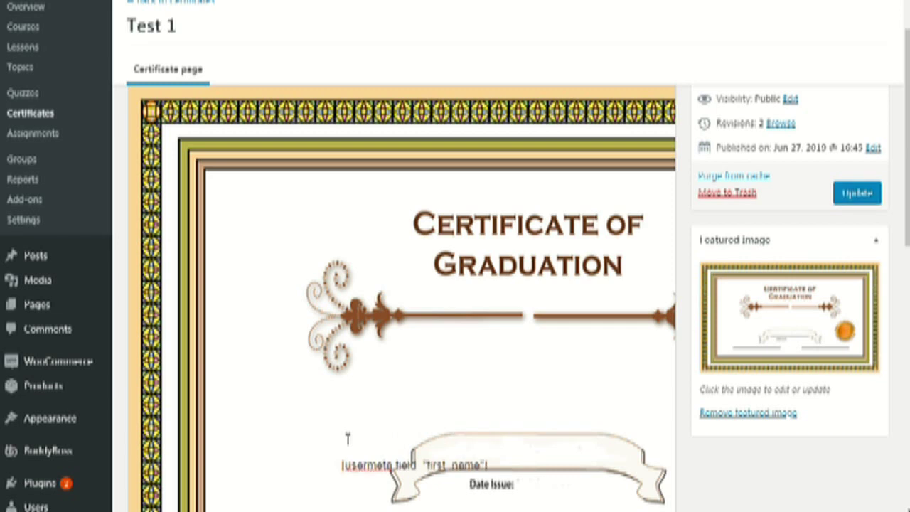
key(BackSpace)
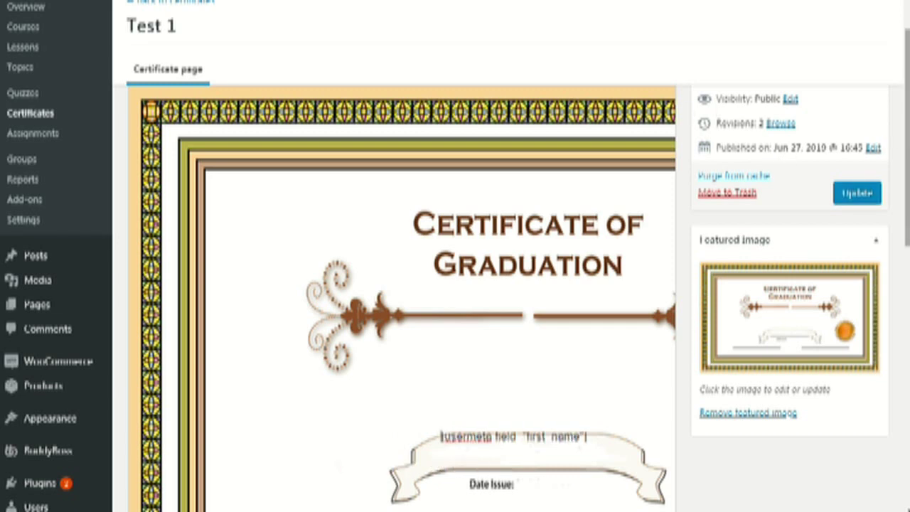
Insert a LearnDash user meta shortcode with the User First Name field beside the existing one on the certificate
scroll(484, 285, up, 2)
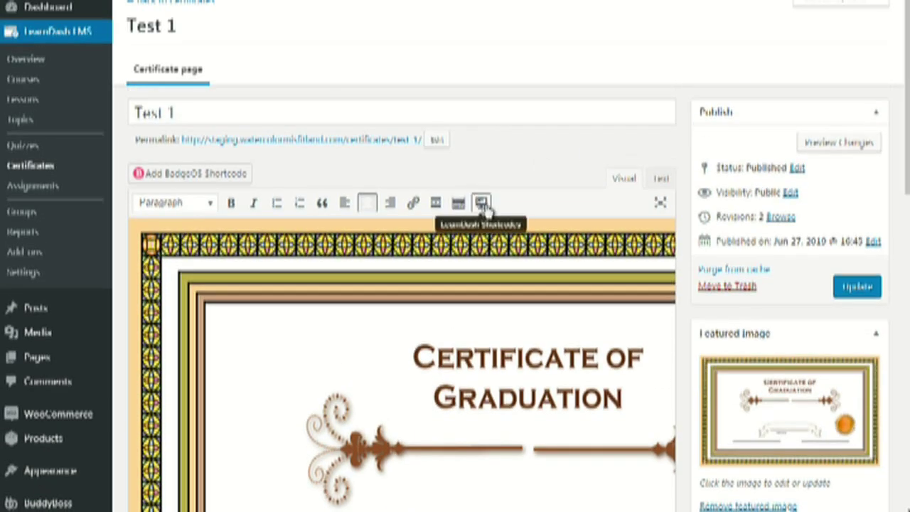
click(483, 204)
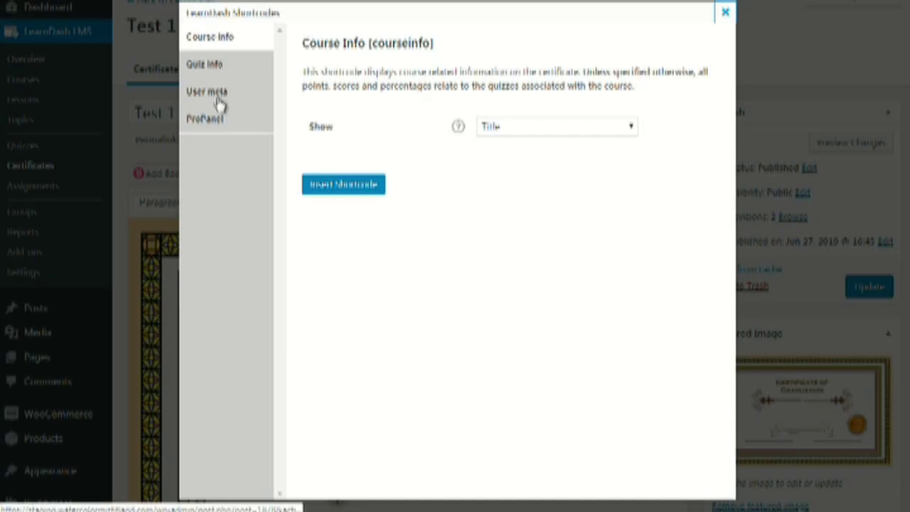
click(216, 98)
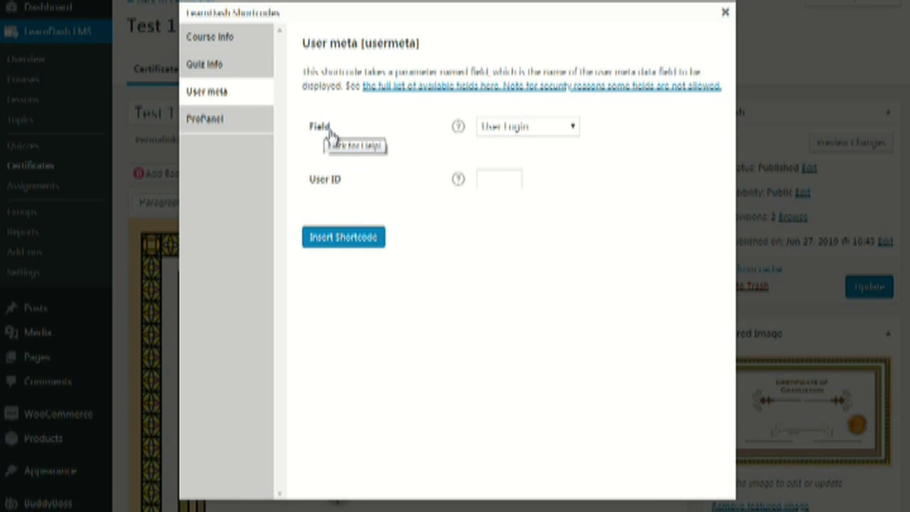
click(542, 131)
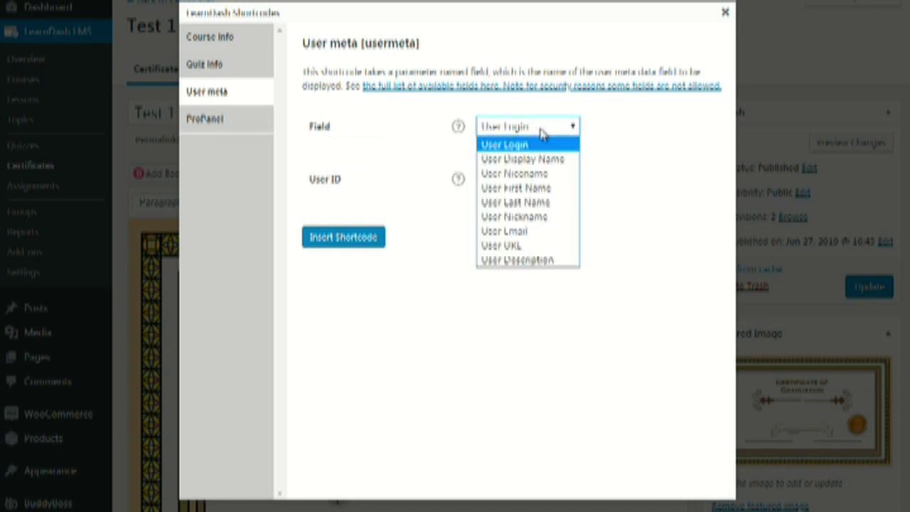
click(543, 190)
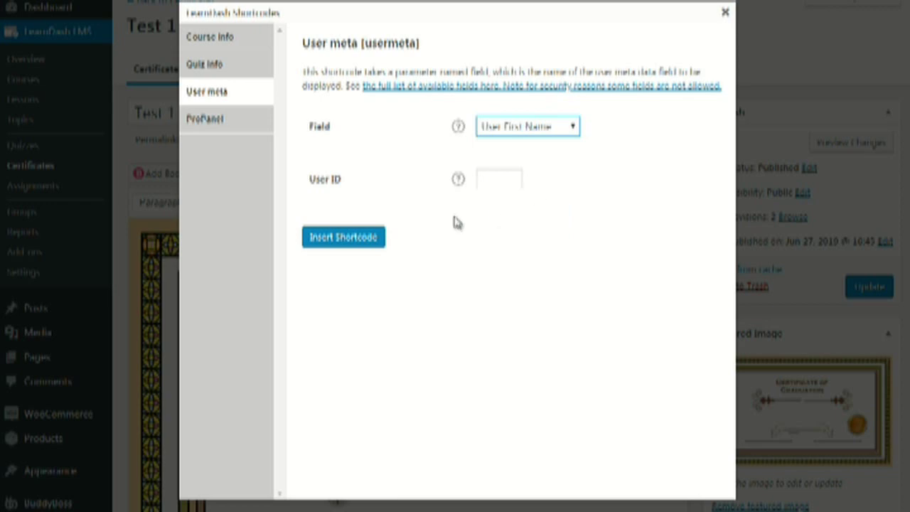
click(354, 236)
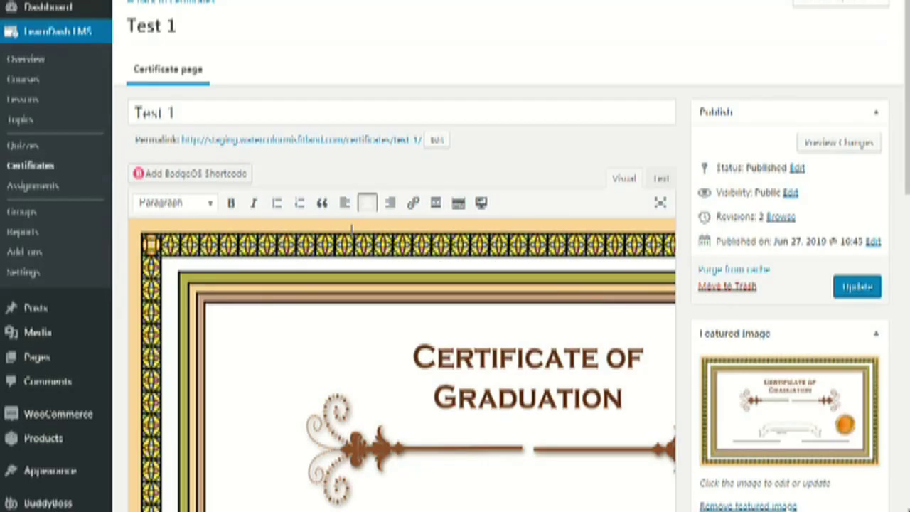
Delete the duplicate first-name shortcode from the certificate's ribbon banner
drag(903, 152, 907, 238)
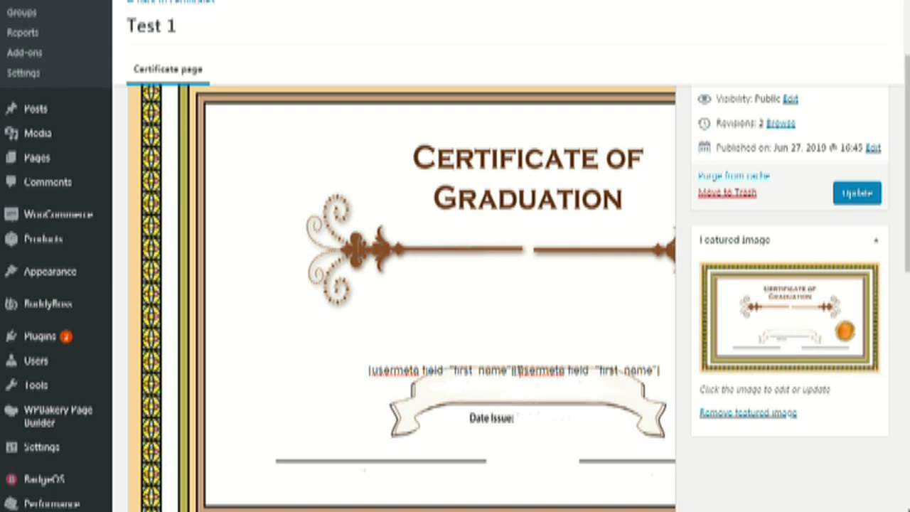
drag(514, 370, 661, 370)
key(BackSpace)
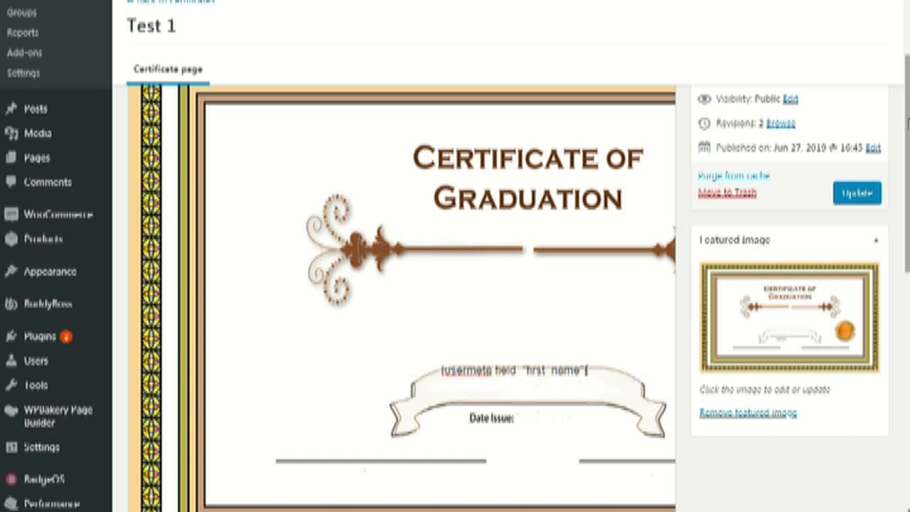
Review the certificate's layout and update the Test 1 certificate
scroll(498, 305, down, 1)
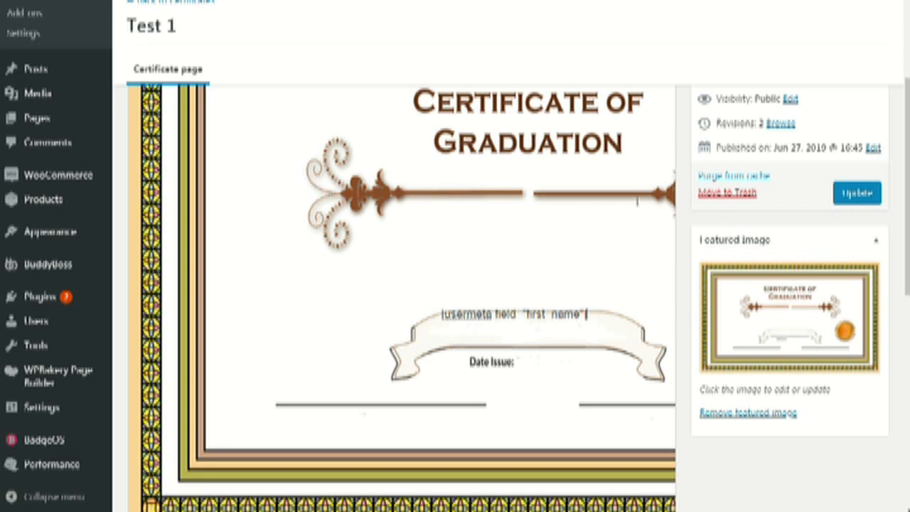
scroll(906, 183, up, 2)
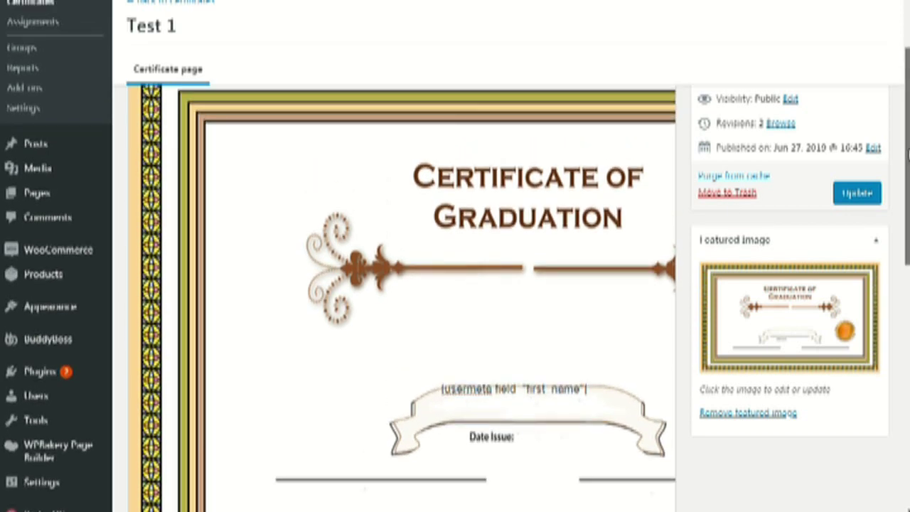
scroll(906, 183, up, 1)
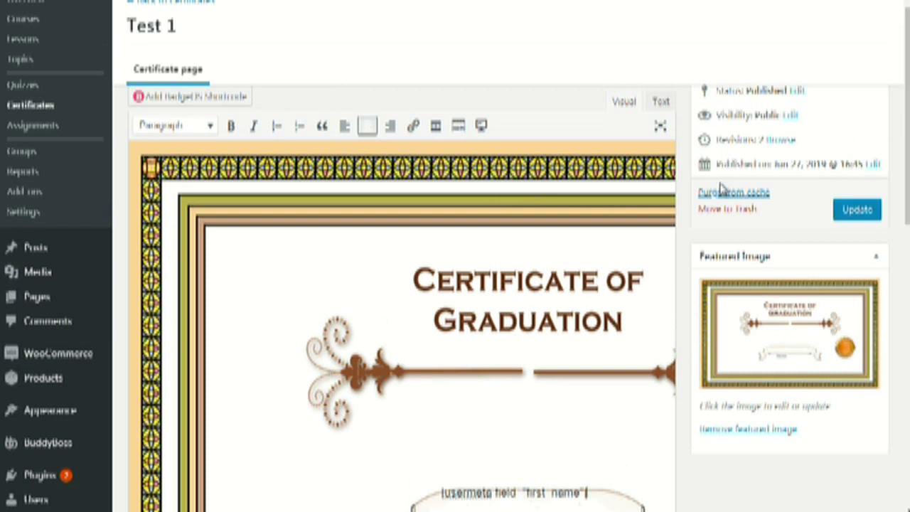
click(858, 210)
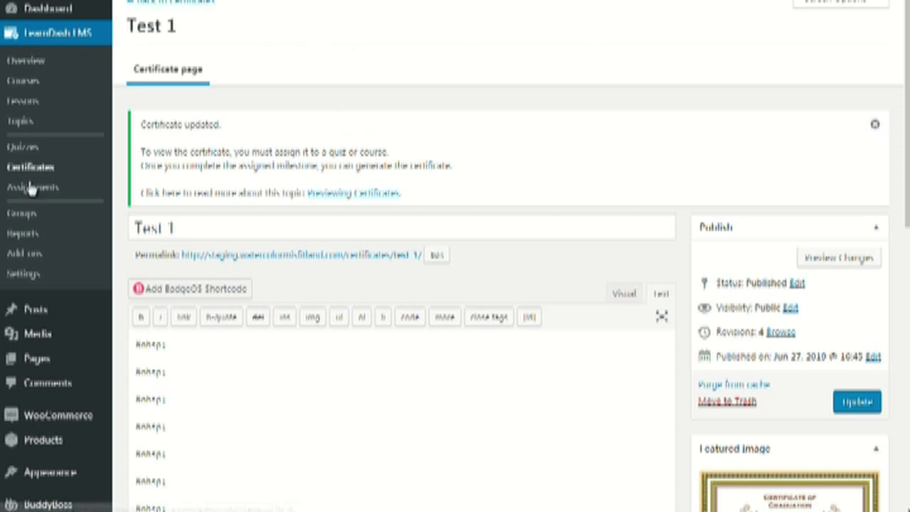
Open the LearnDash add-ons page and browse the LearnDash and third-party add-ons
click(33, 252)
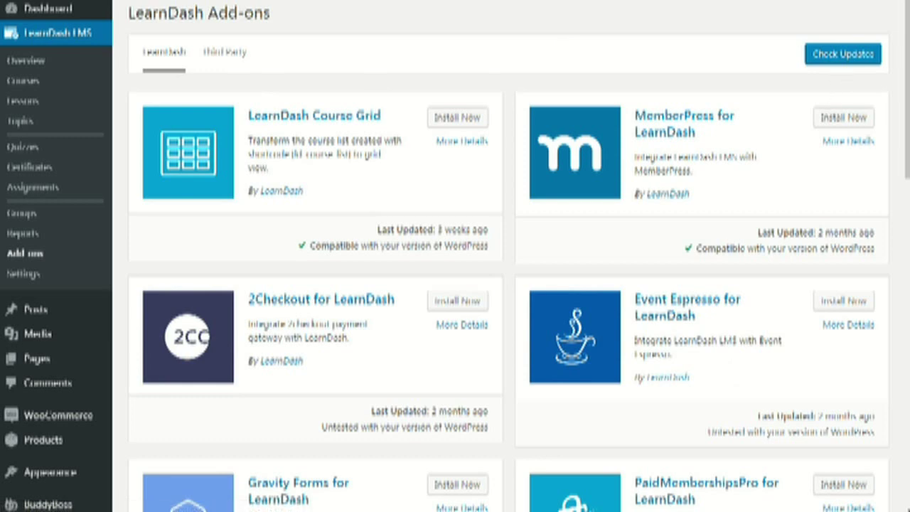
mouse_move(907, 114)
mouse_down()
mouse_move(907, 431)
mouse_move(903, 119)
mouse_up()
click(217, 44)
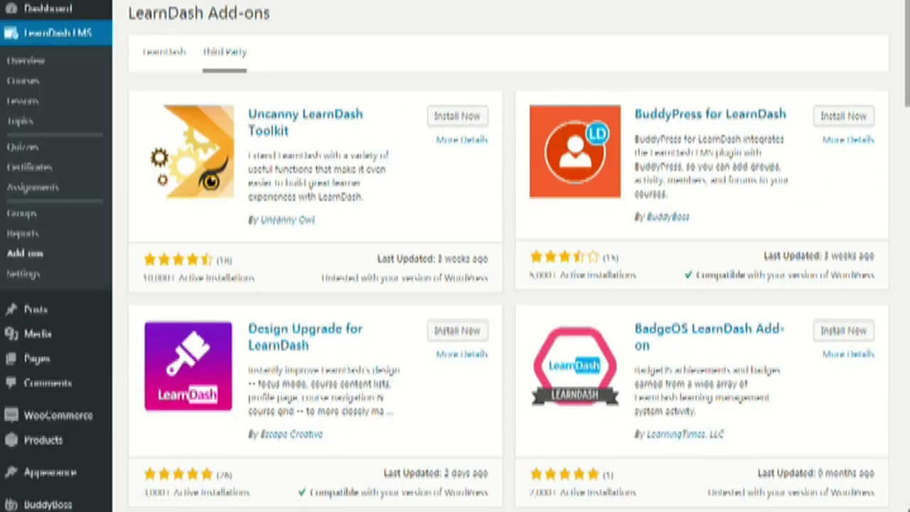
drag(907, 57, 907, 147)
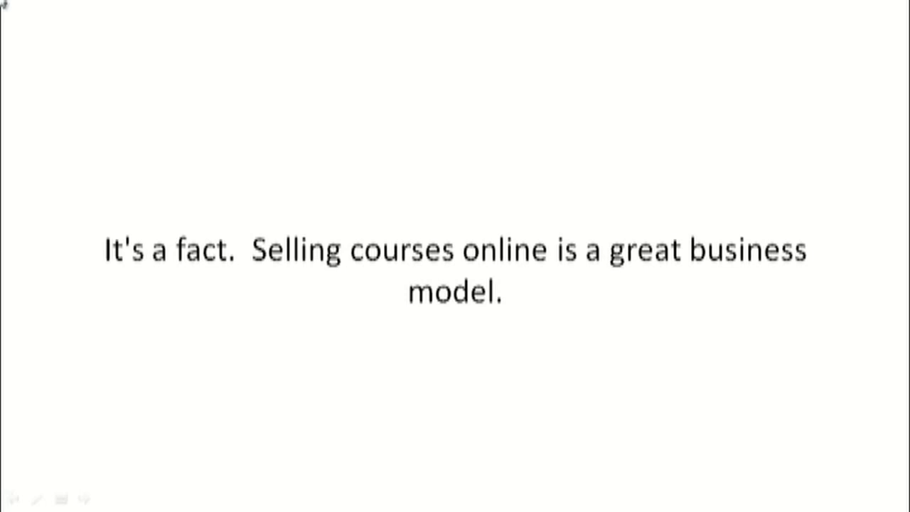
key(Right)
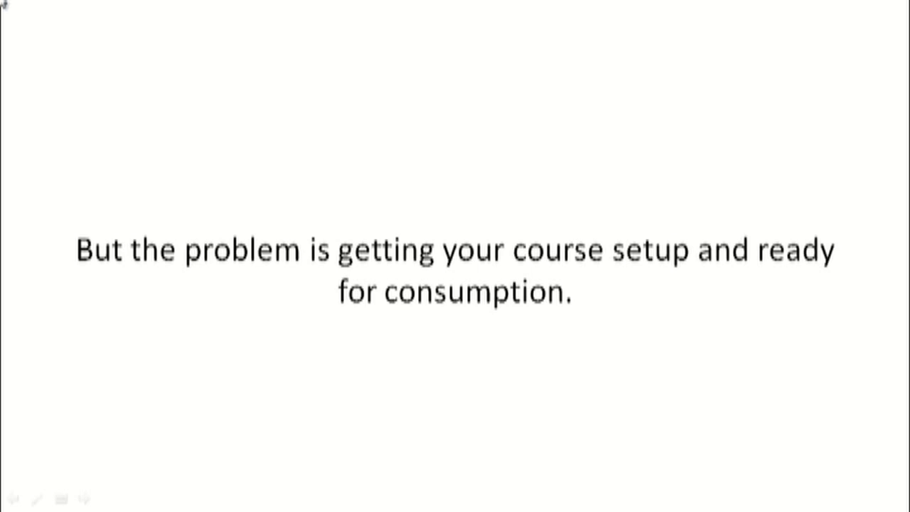